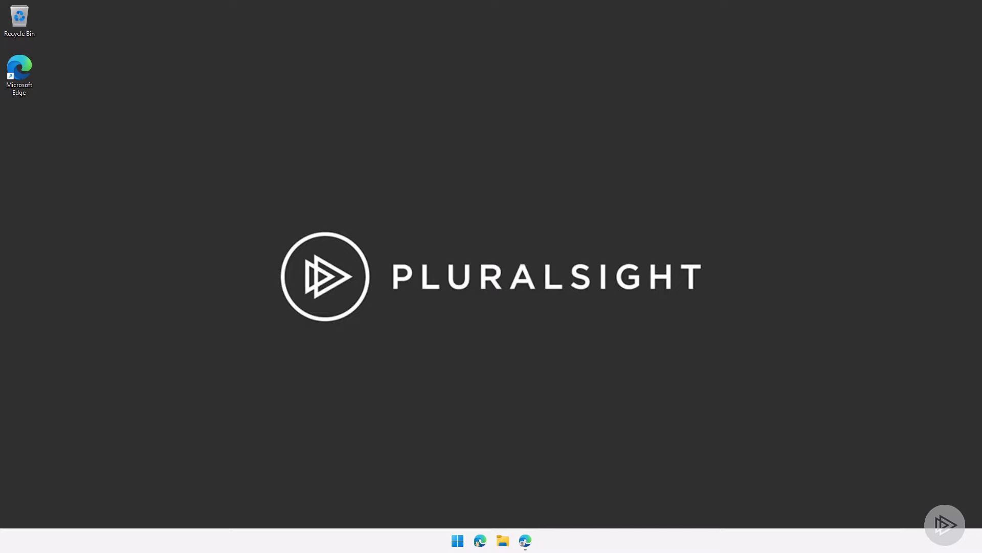
# Open the SharePoint tracker, then create a manually triggered instant cloud flow named Loop Demo
pyautogui.click(527, 541)
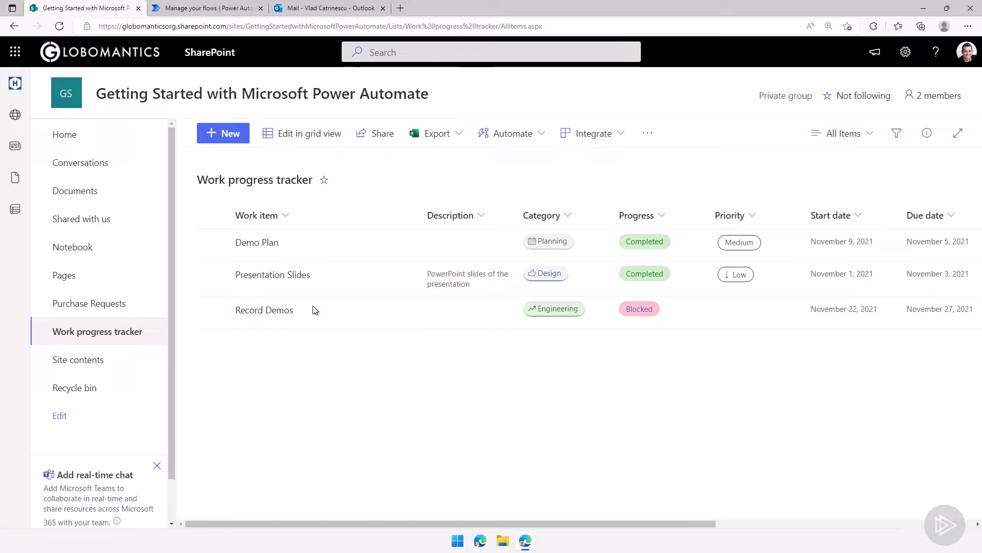
pyautogui.click(207, 8)
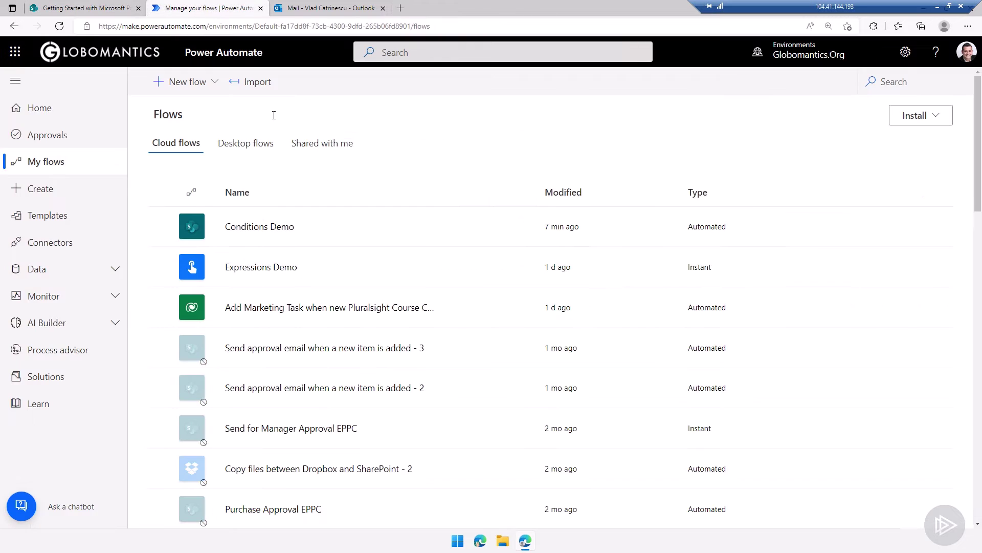
pyautogui.click(203, 92)
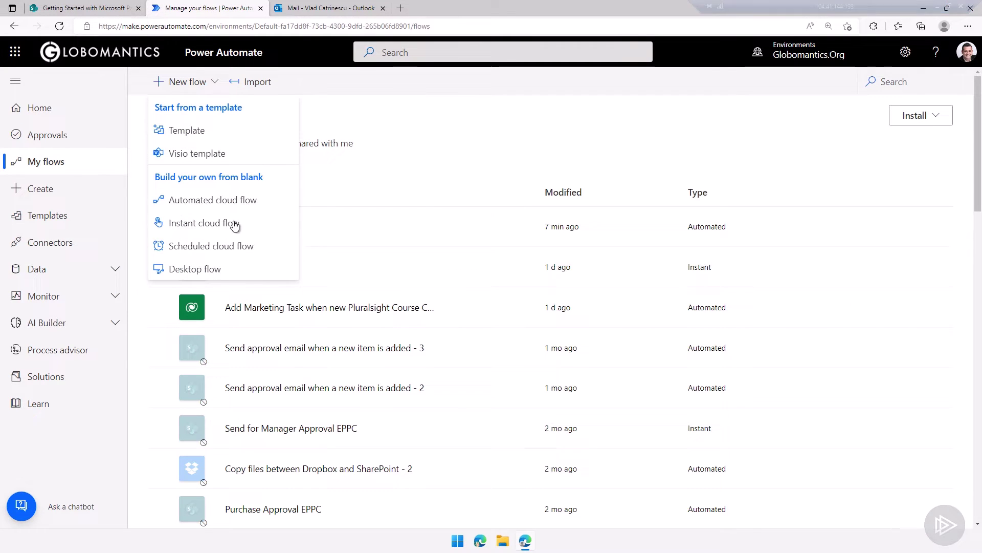
pyautogui.click(202, 226)
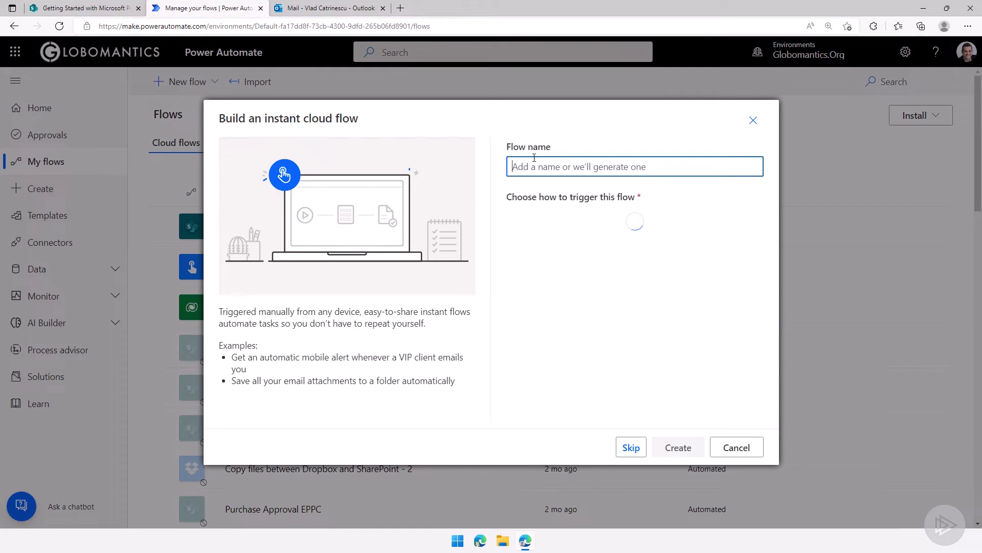
pyautogui.write('Locp Demo')
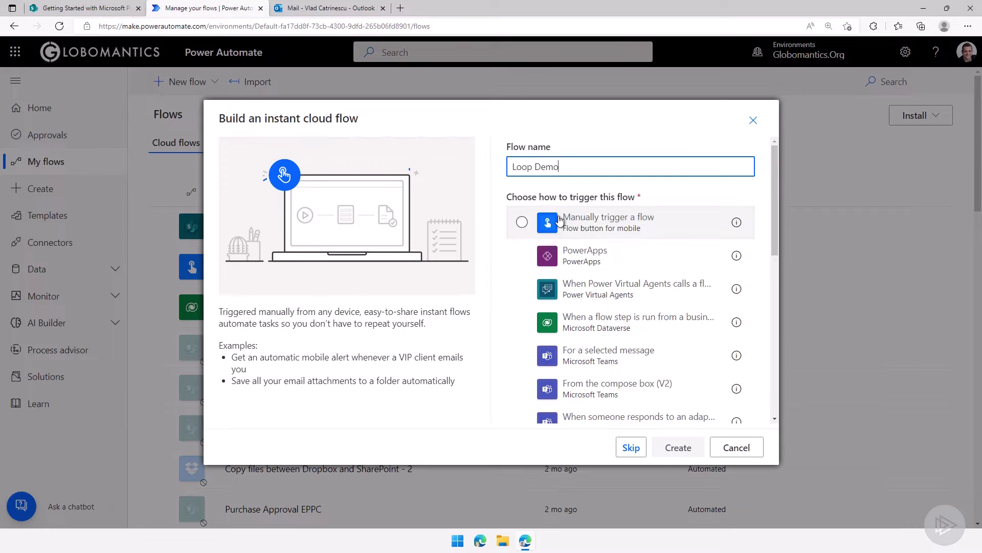
pyautogui.click(560, 223)
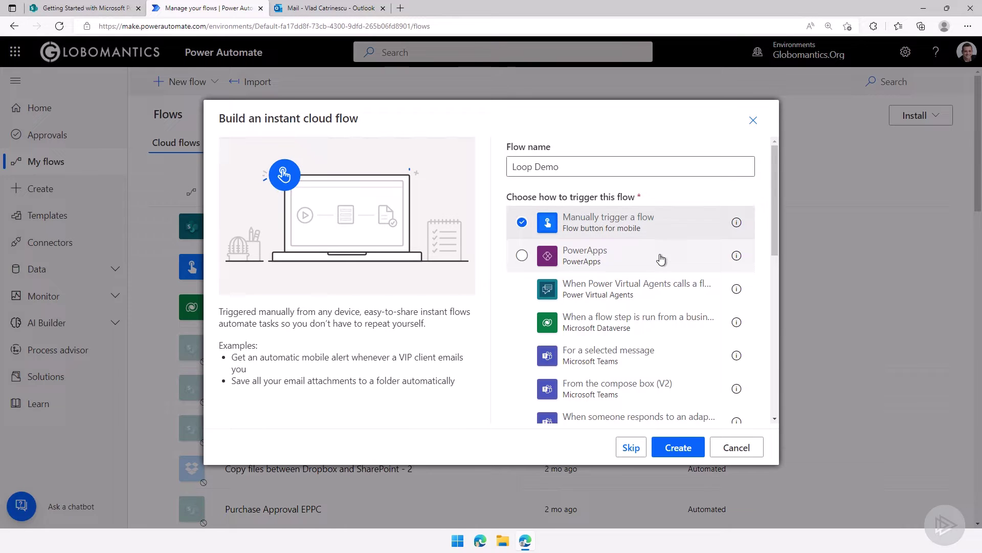
pyautogui.click(681, 449)
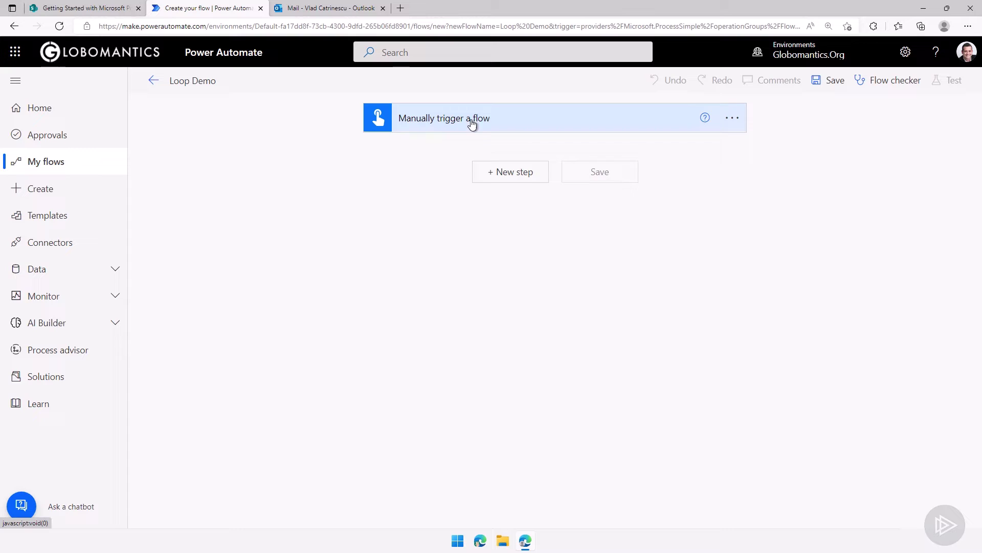
# Add a SharePoint Get items action after the manual trigger
pyautogui.click(469, 124)
pyautogui.click(512, 220)
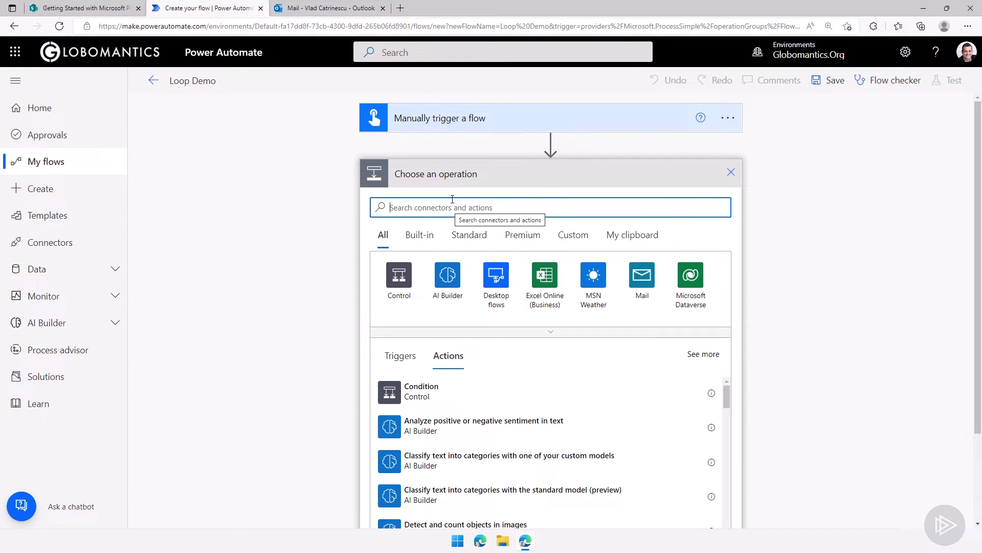
pyautogui.write('get items')
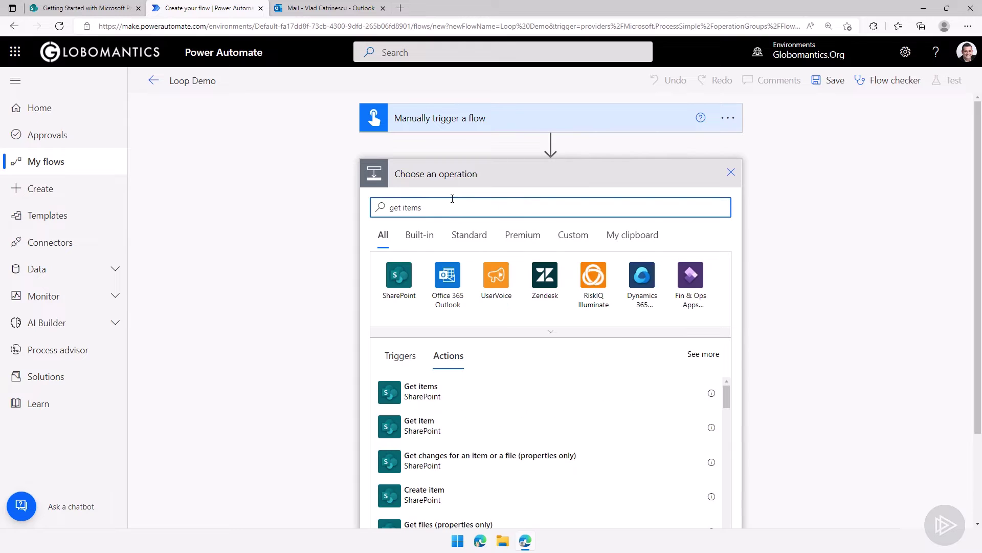
pyautogui.click(450, 399)
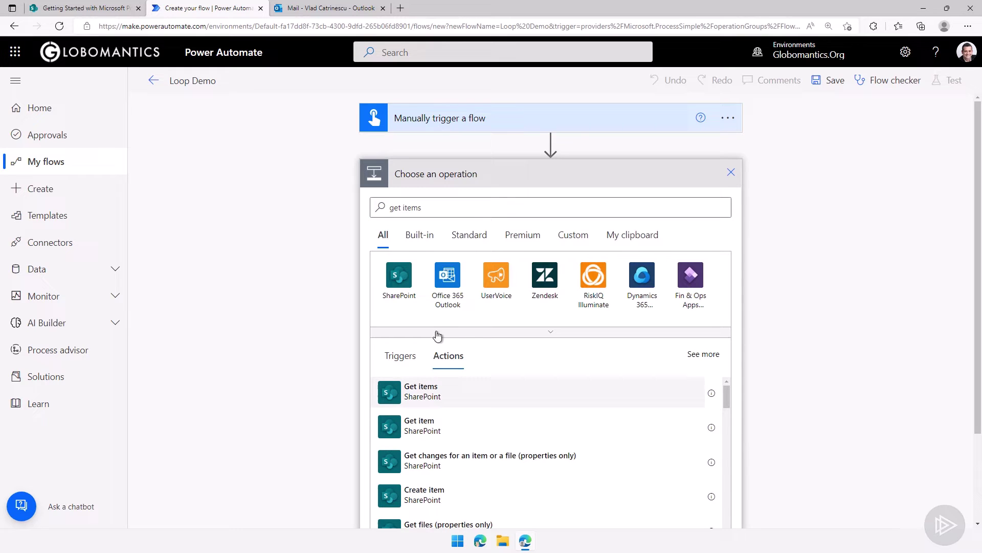
# Point Get items at the Getting Started with Microsoft Power Automate site's Work progress tracker list
pyautogui.click(81, 9)
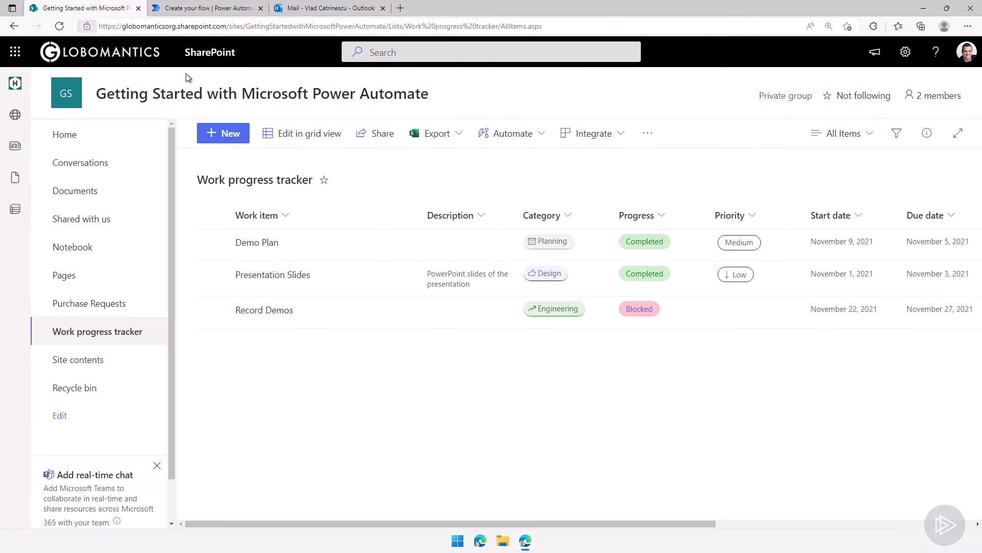
pyautogui.click(240, 9)
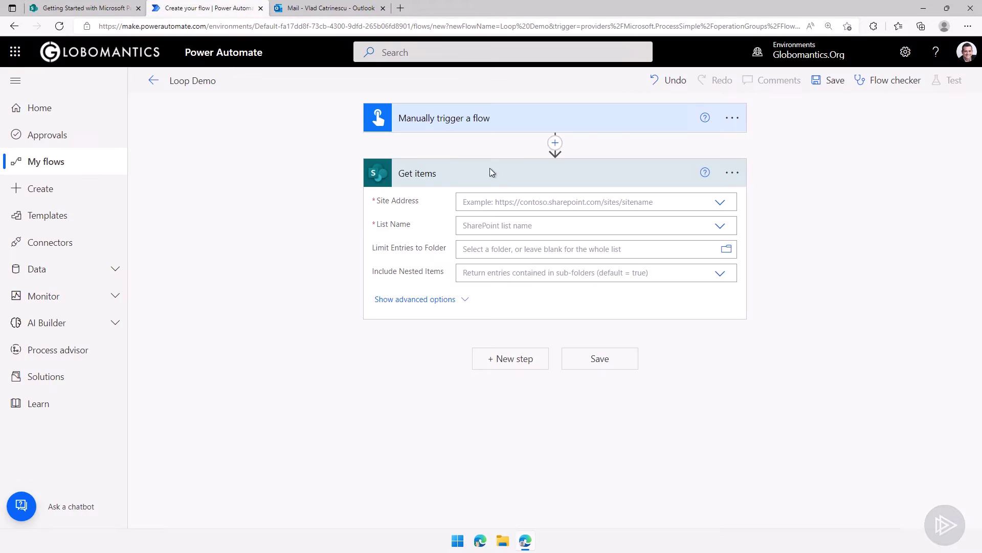
pyautogui.click(585, 201)
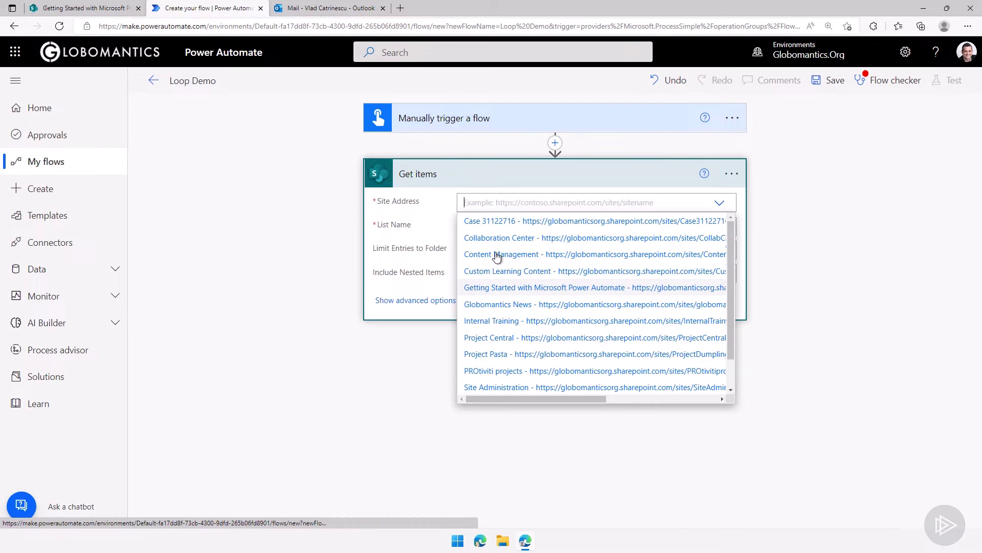
pyautogui.click(494, 286)
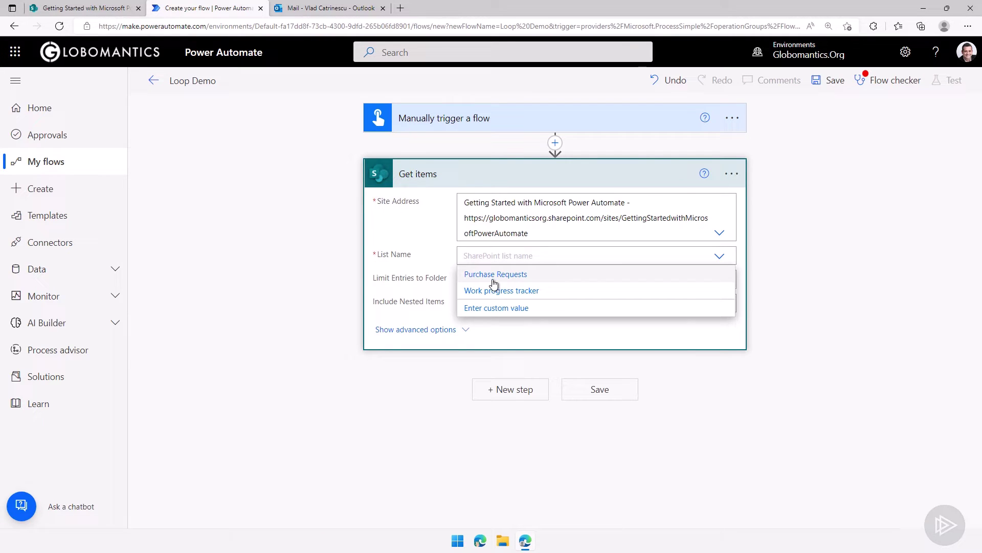
pyautogui.click(494, 290)
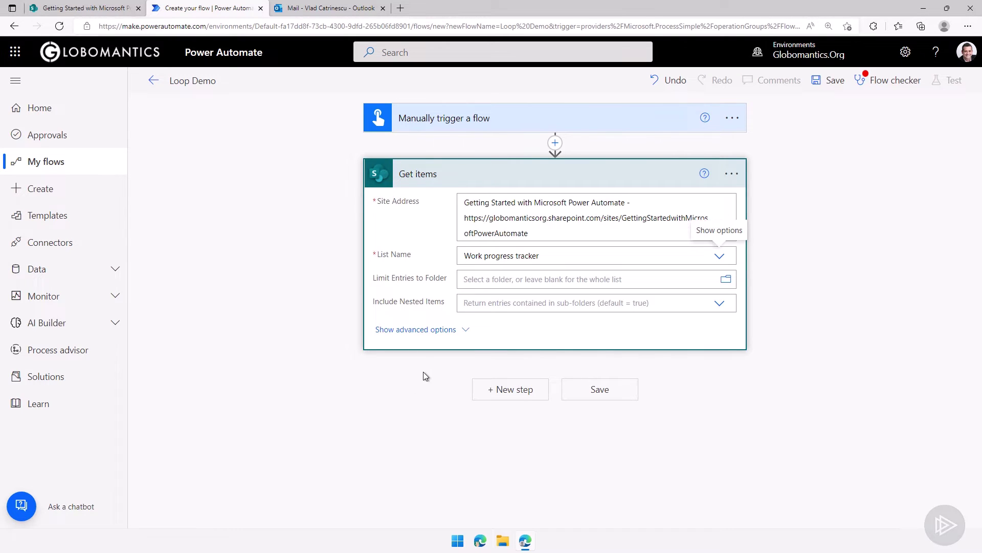
pyautogui.click(82, 8)
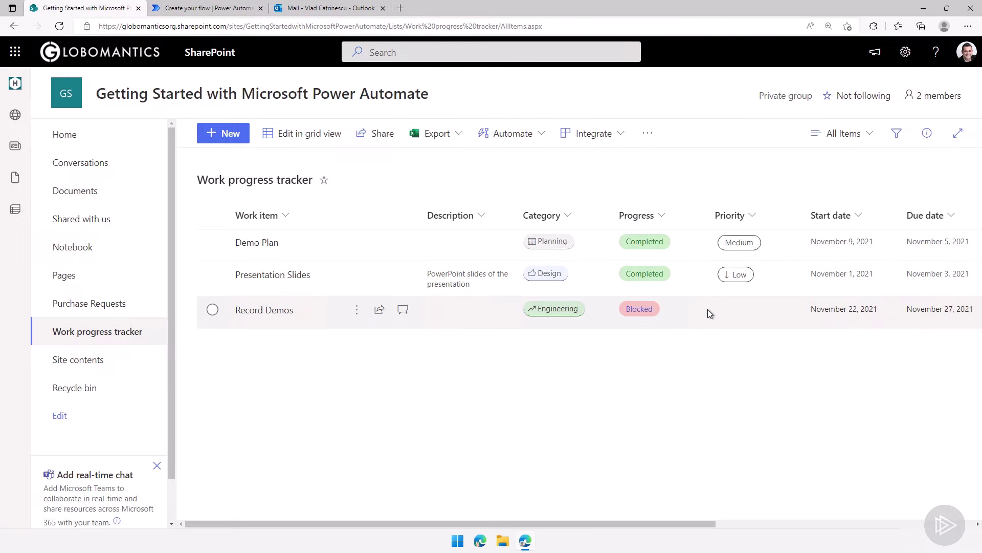
pyautogui.click(217, 8)
# Add an Apply to each control after the Get items step
pyautogui.click(465, 176)
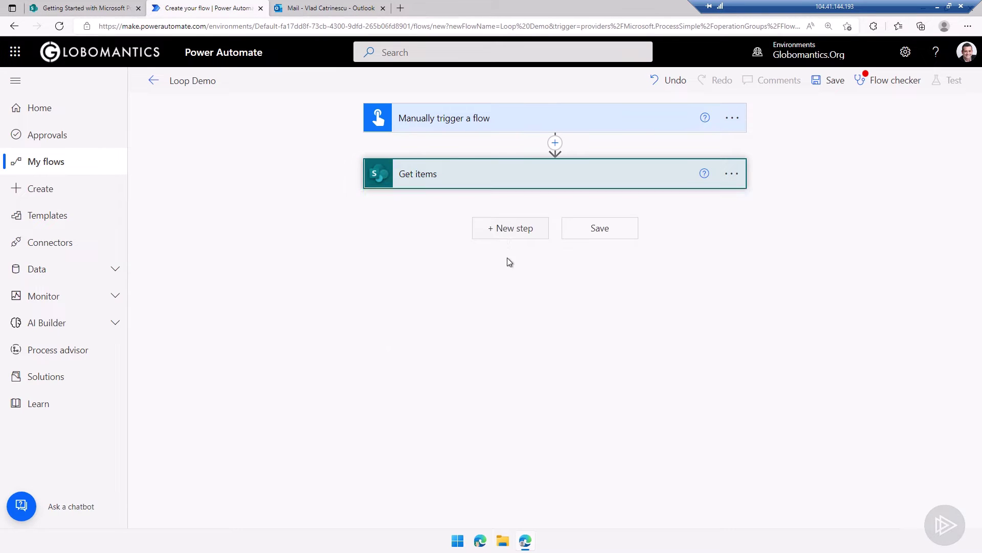
pyautogui.click(504, 231)
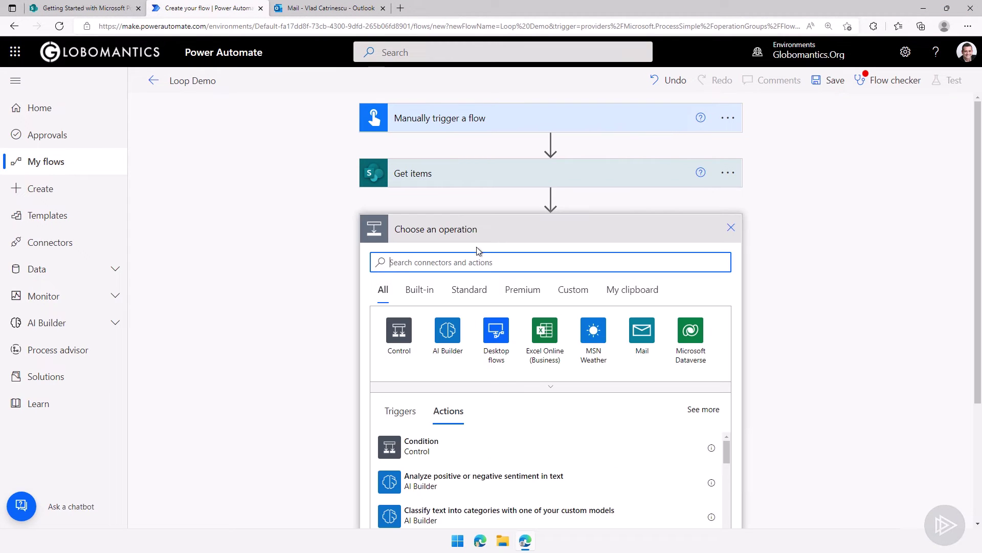
pyautogui.click(396, 336)
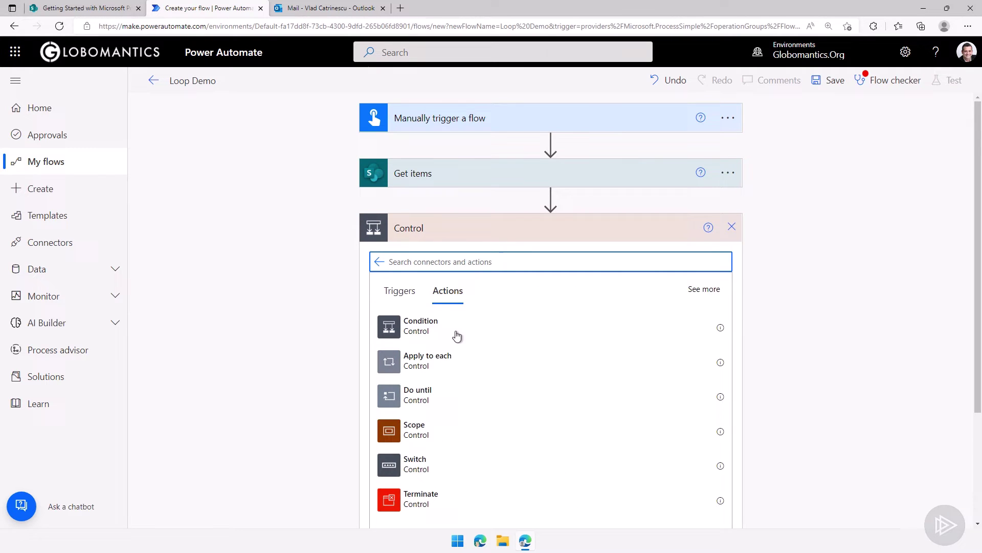
pyautogui.scroll(-1, 481, 363)
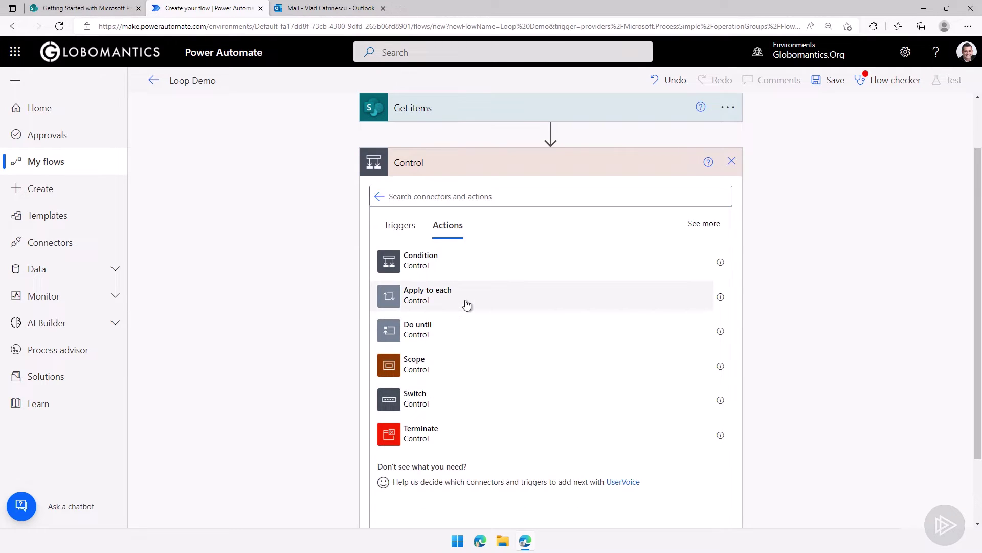
pyautogui.click(466, 304)
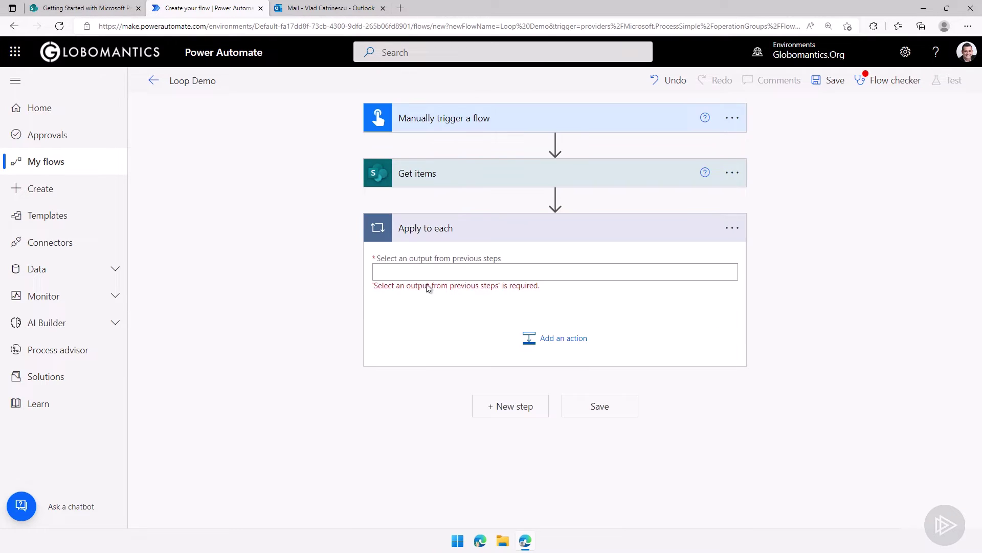
# Set the loop's input to the Get items value output
pyautogui.click(500, 278)
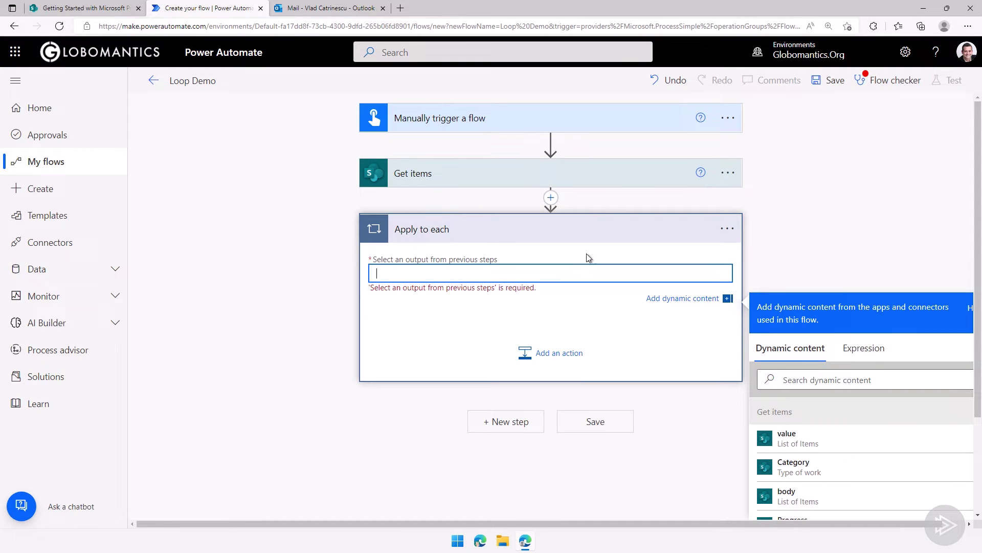
pyautogui.scroll(-1, 820, 251)
pyautogui.scroll(-1, 835, 367)
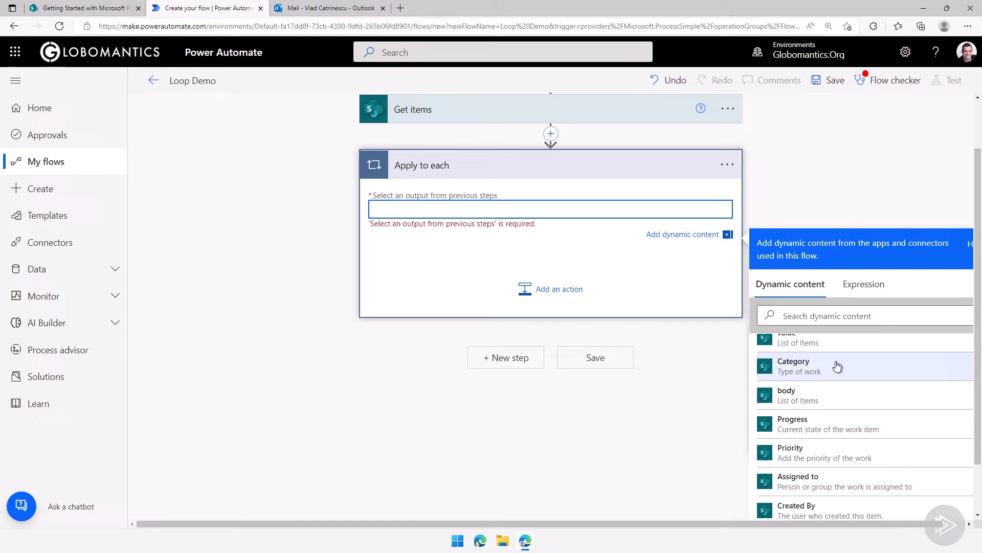
pyautogui.scroll(1, 846, 396)
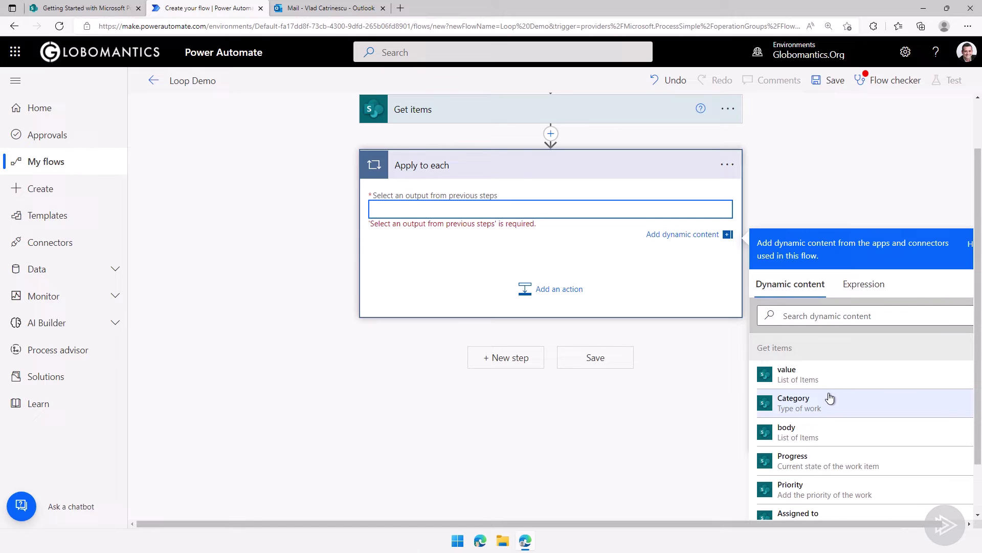
pyautogui.click(789, 388)
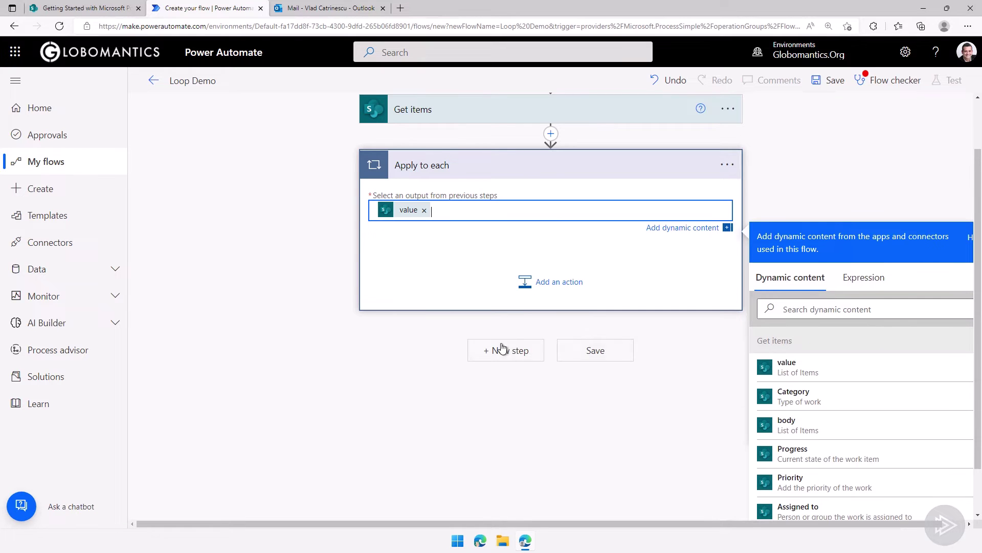
pyautogui.click(459, 306)
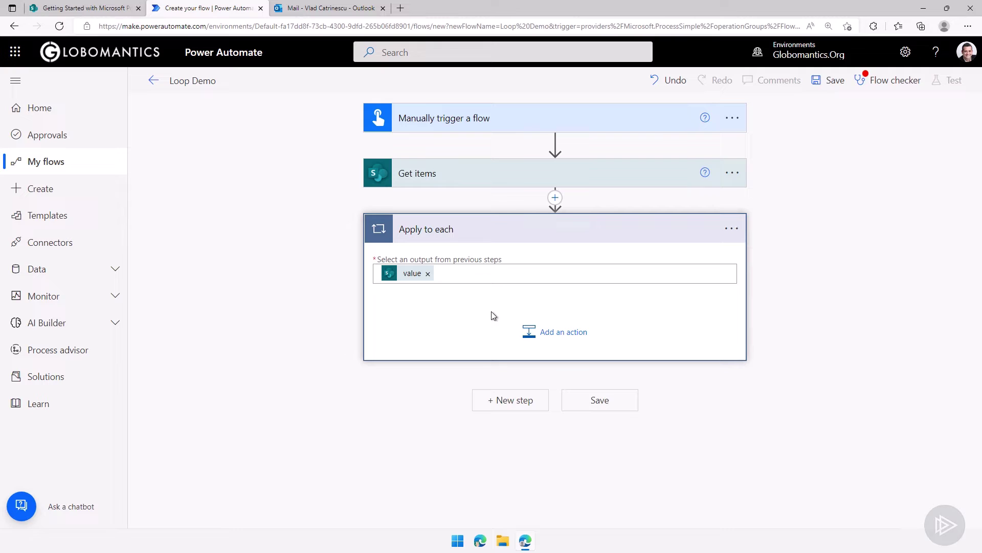
# Delete the Apply to each step from the flow
pyautogui.click(734, 229)
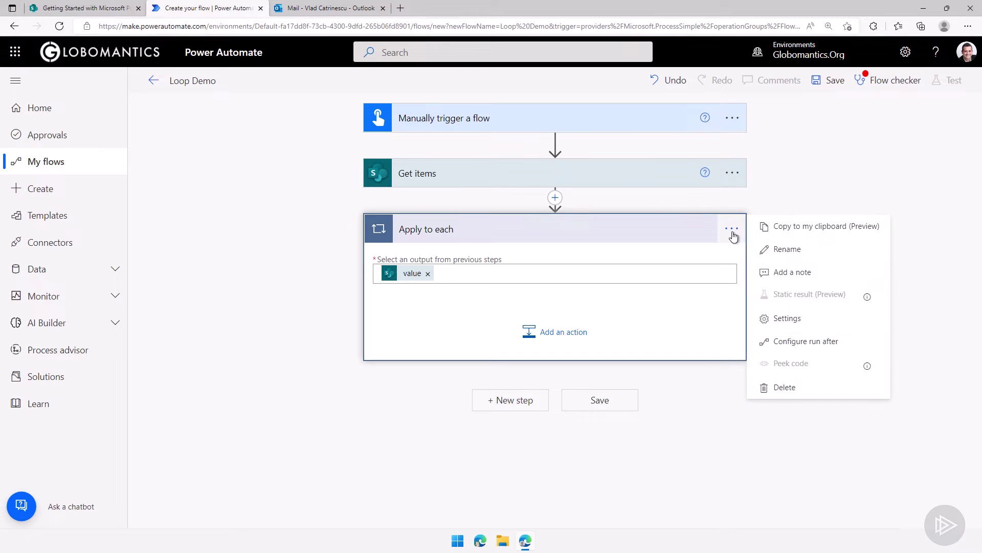
pyautogui.click(788, 391)
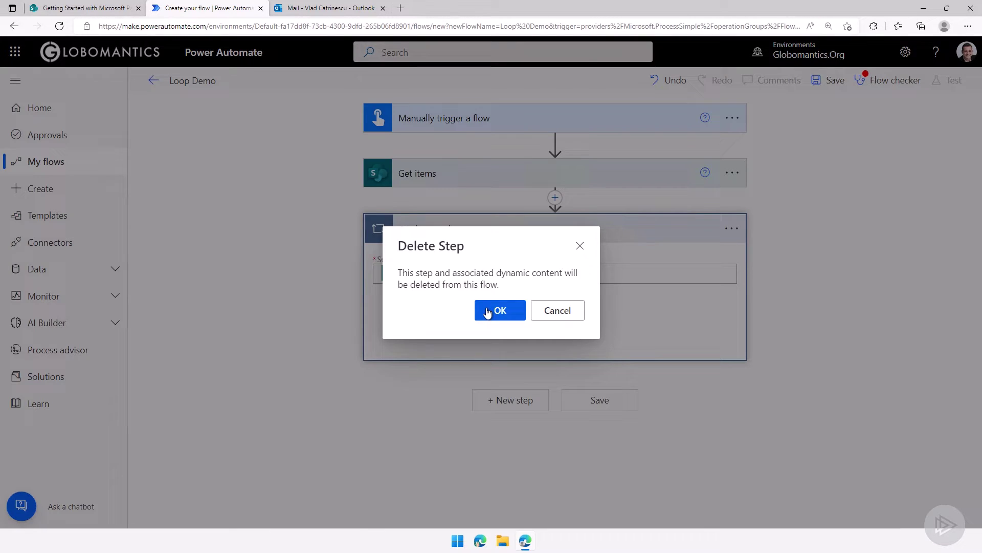
pyautogui.click(487, 310)
# Add a Send an email (V2) action using each item's Title, nesting it in an Apply to each
pyautogui.click(504, 233)
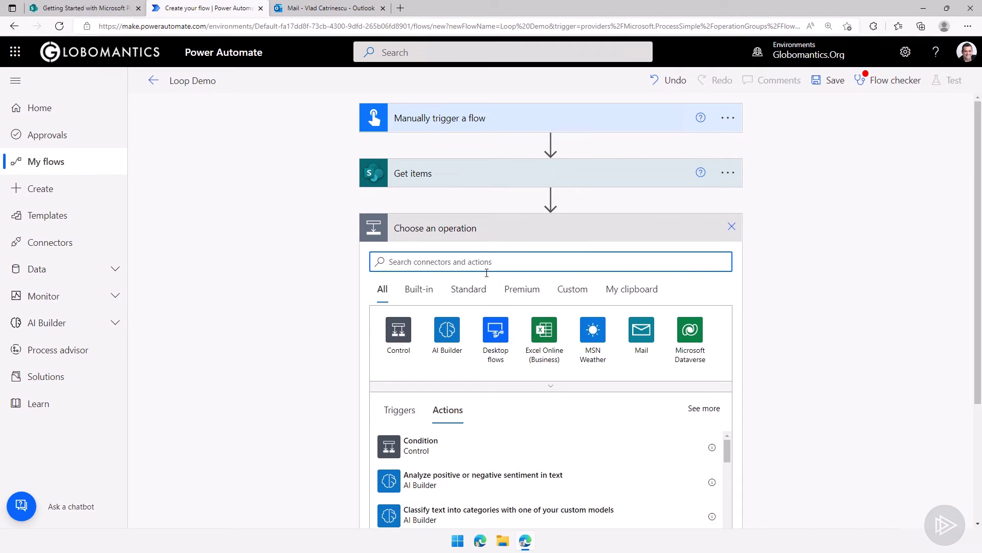
pyautogui.write('send')
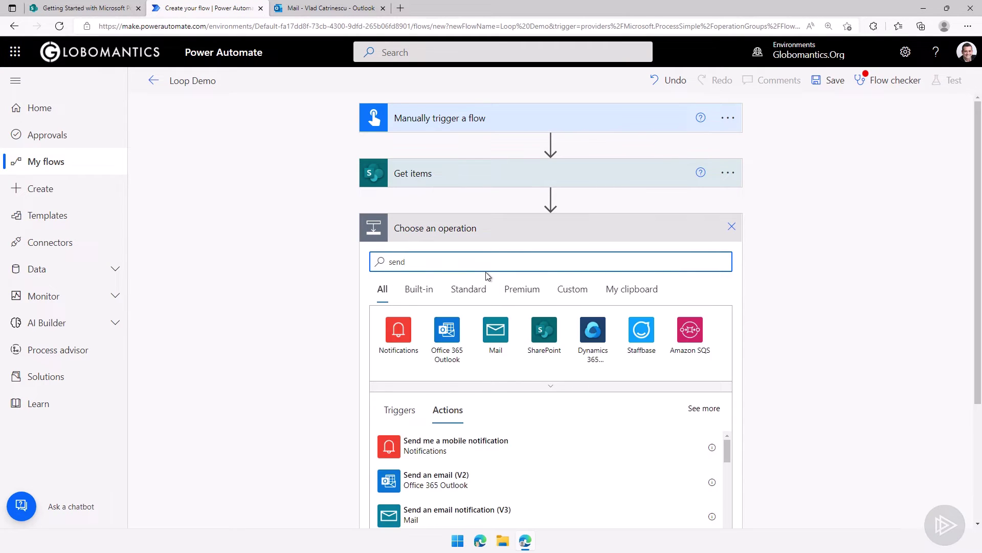
pyautogui.click(464, 484)
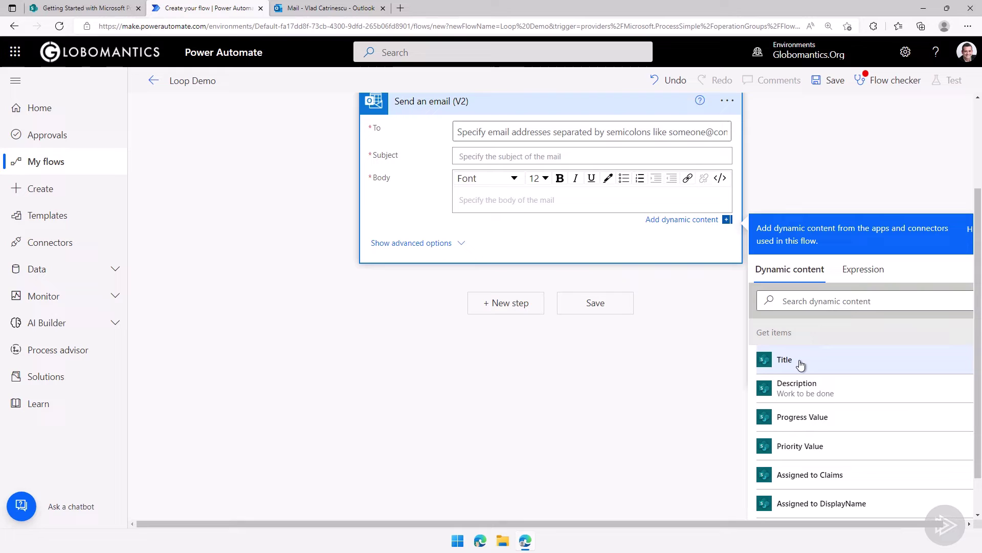
pyautogui.click(800, 363)
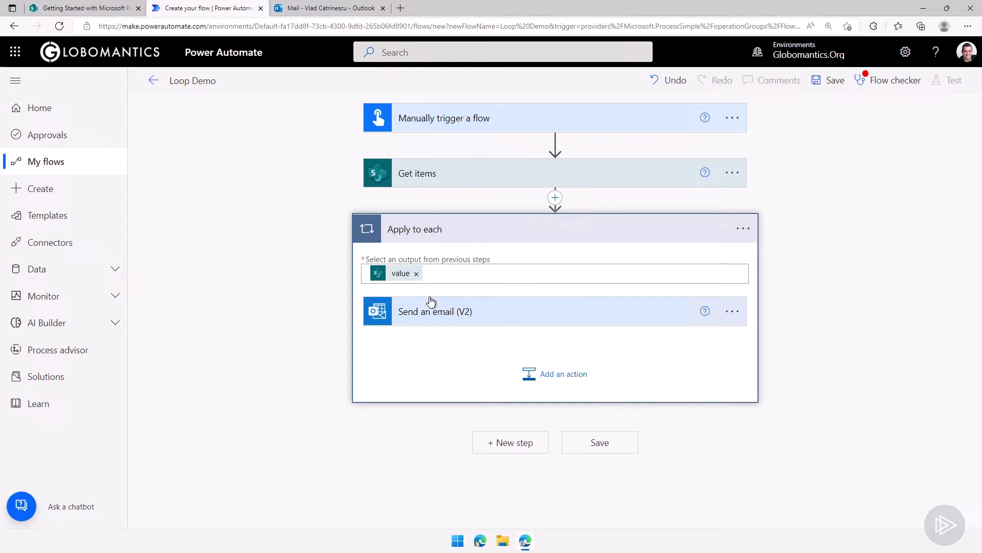
# Delete the Send an email step from inside the loop
pyautogui.click(732, 312)
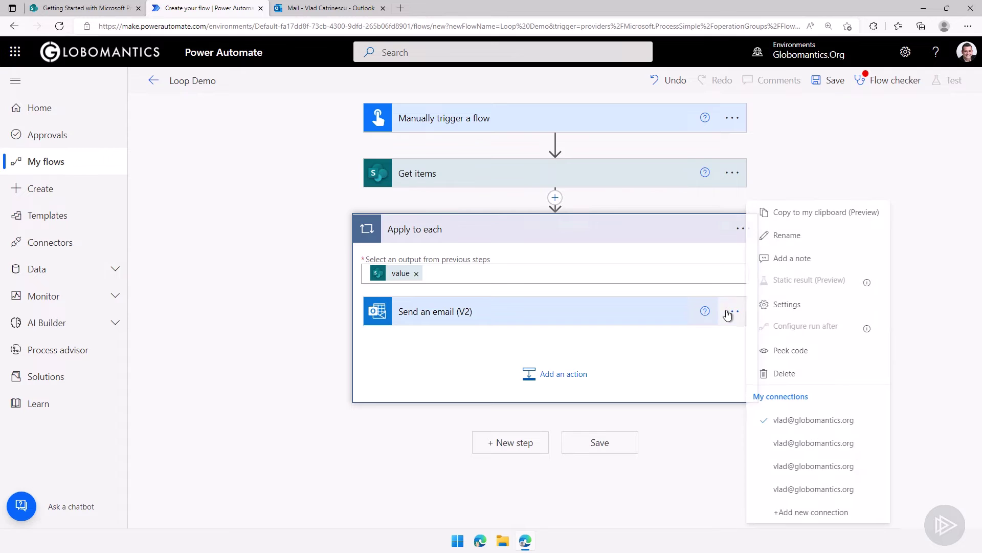
pyautogui.click(784, 373)
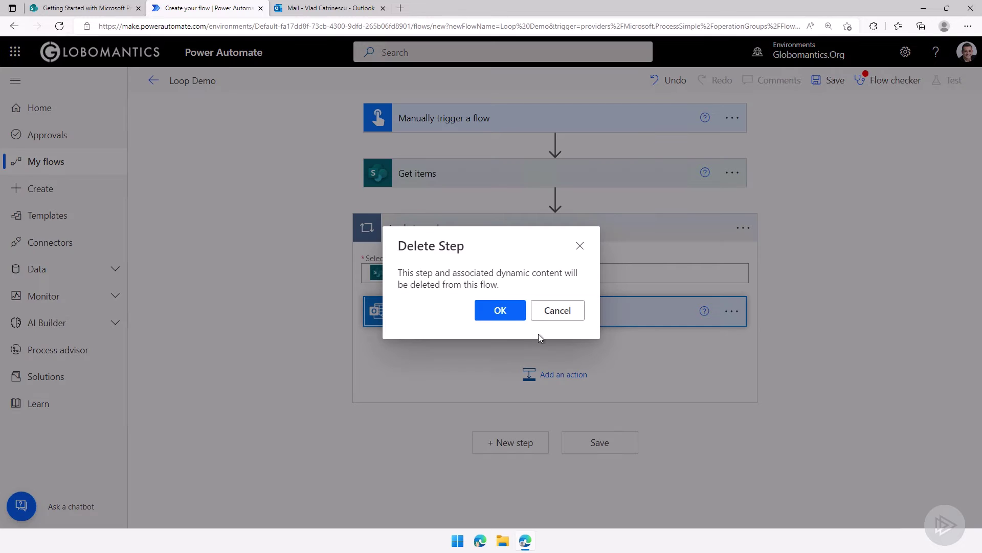
pyautogui.click(500, 310)
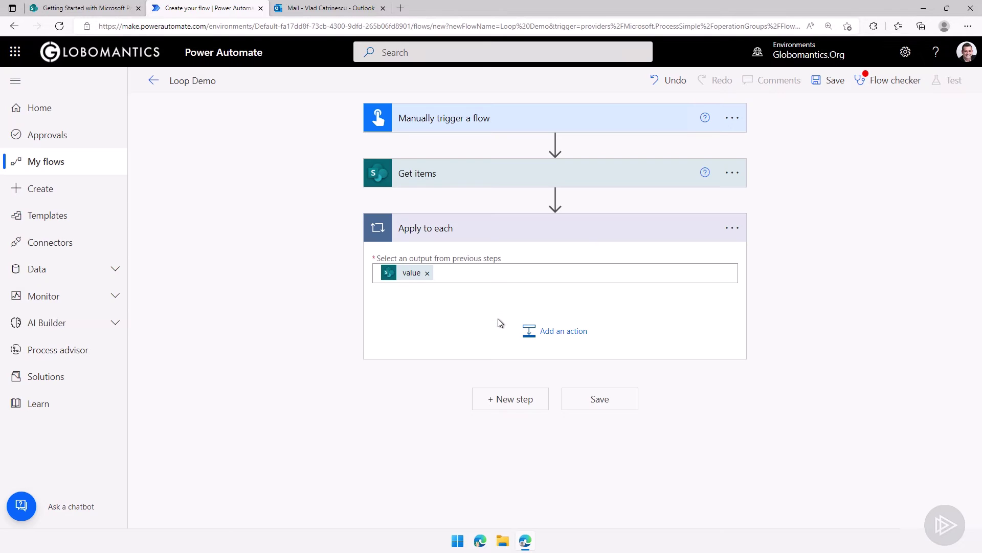
# Add a SharePoint Get item for the Getting Started site, Work progress tracker list, Id = ID
pyautogui.click(537, 342)
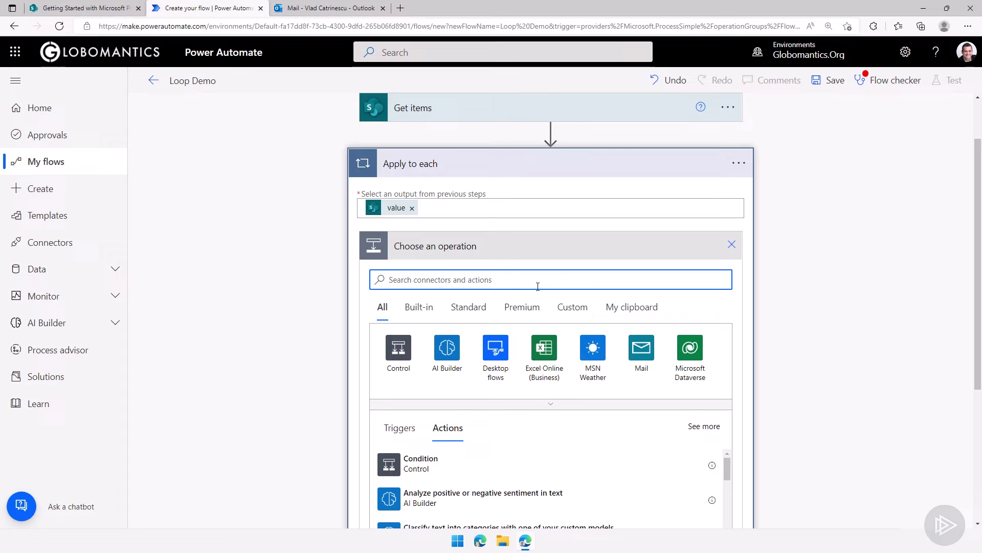
pyautogui.write('get')
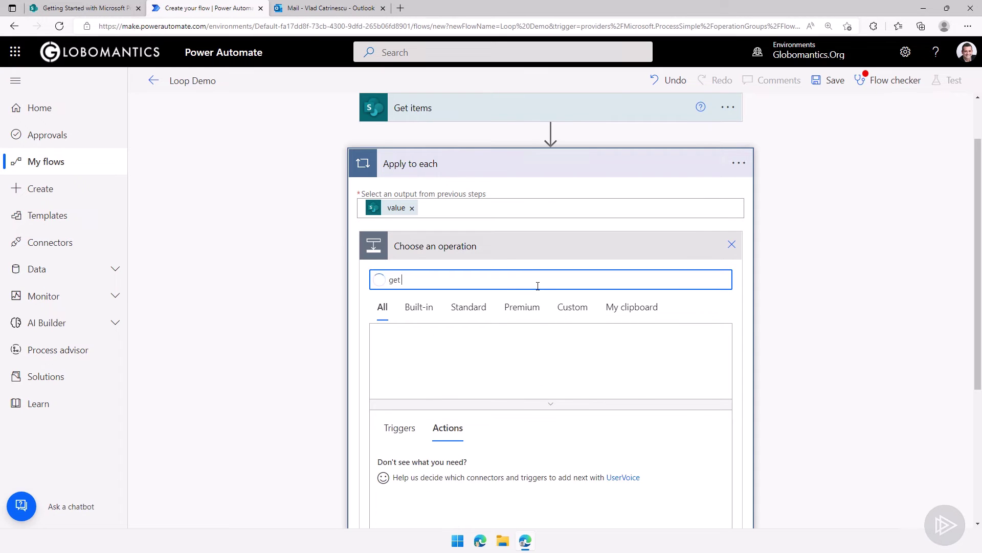
pyautogui.write(' item')
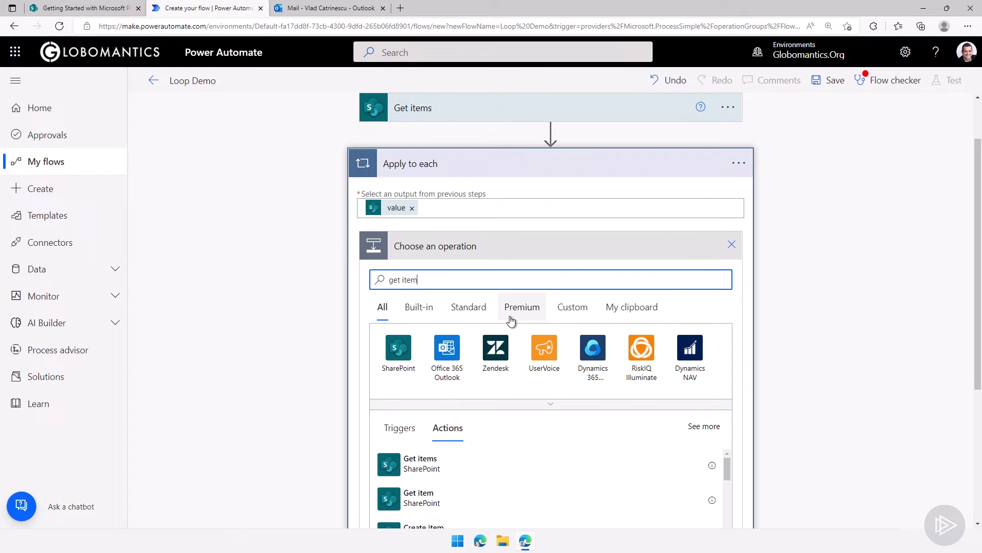
pyautogui.click(482, 497)
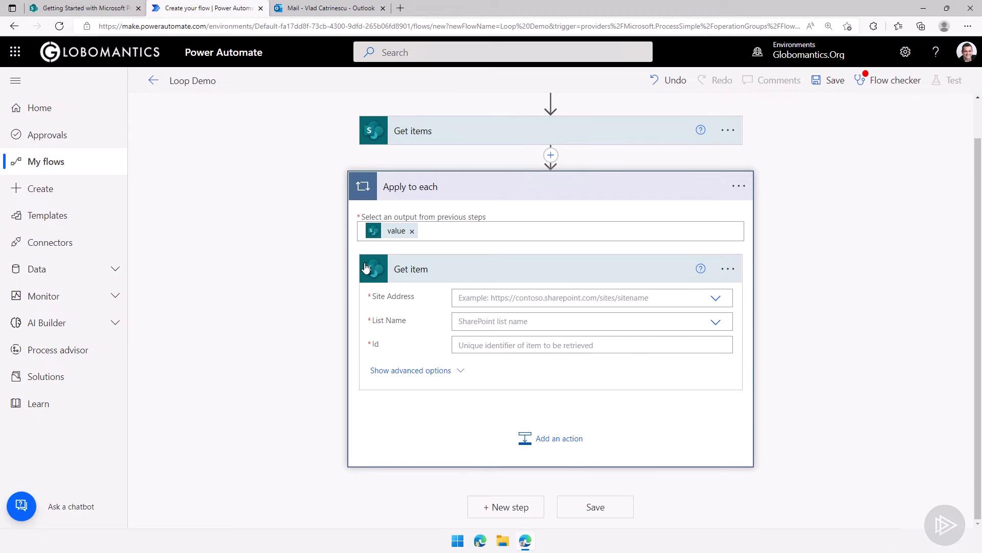
pyautogui.click(620, 297)
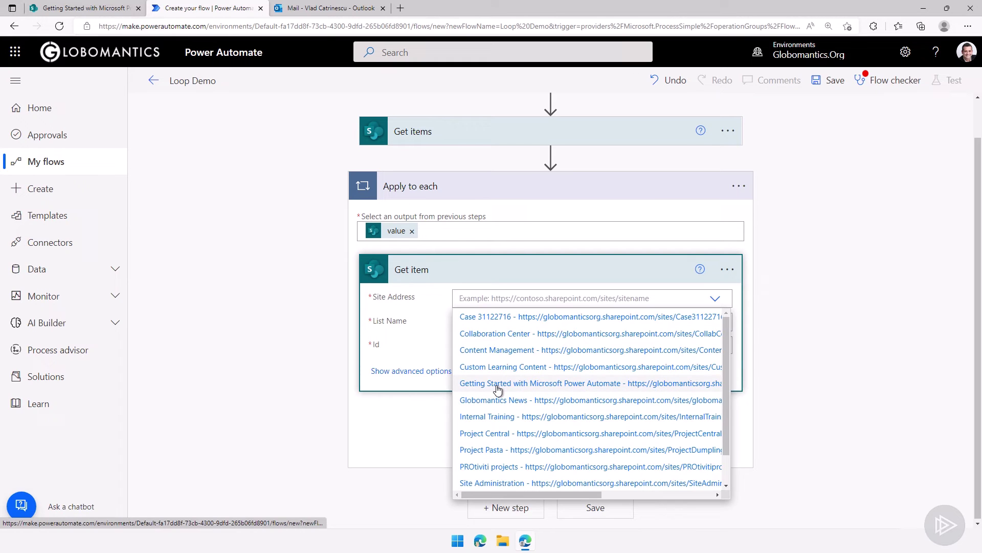
pyautogui.click(498, 388)
pyautogui.click(478, 353)
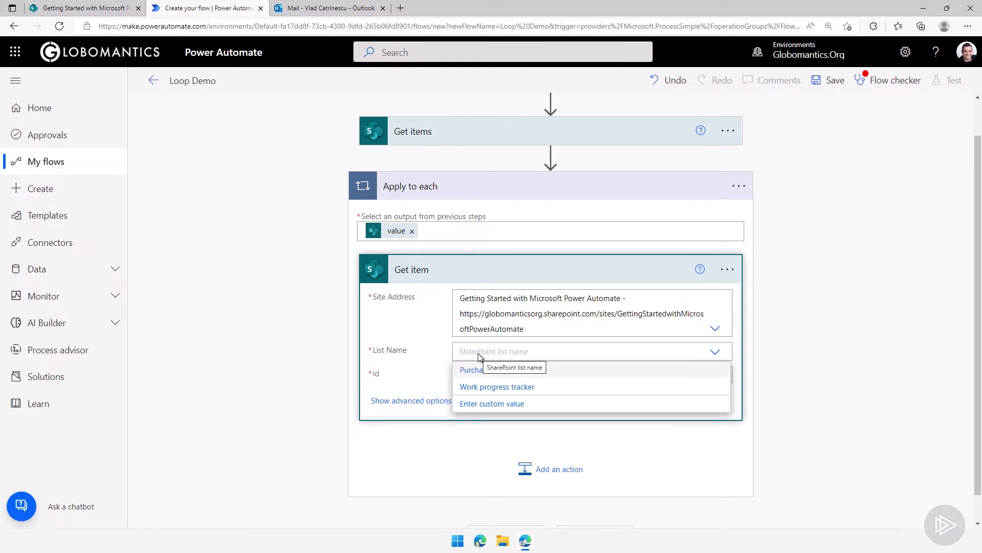
pyautogui.click(492, 388)
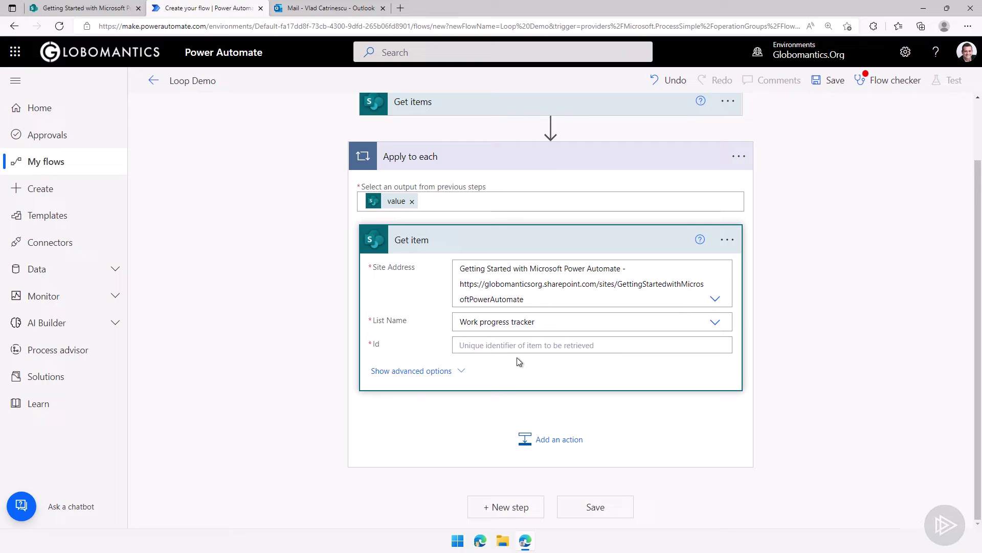
pyautogui.click(513, 348)
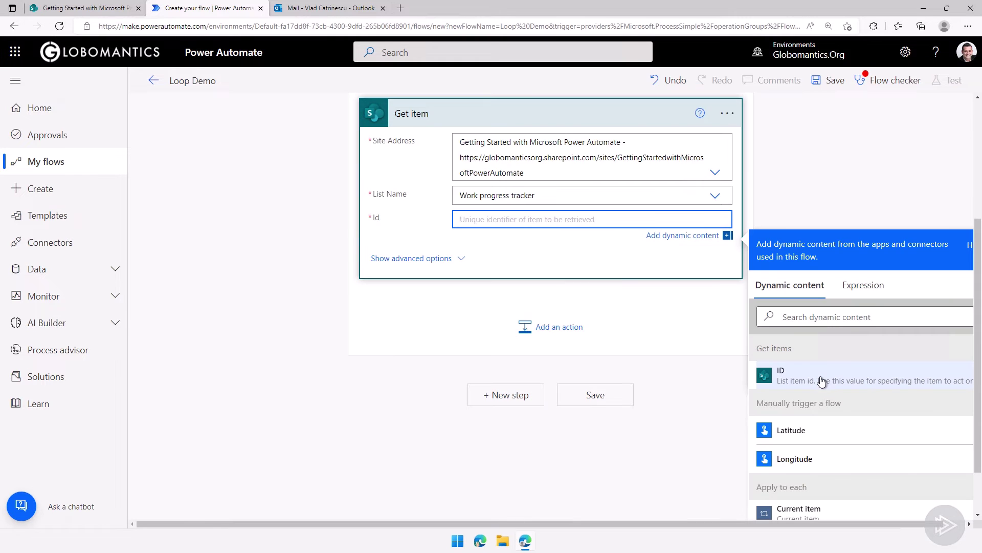
pyautogui.click(821, 381)
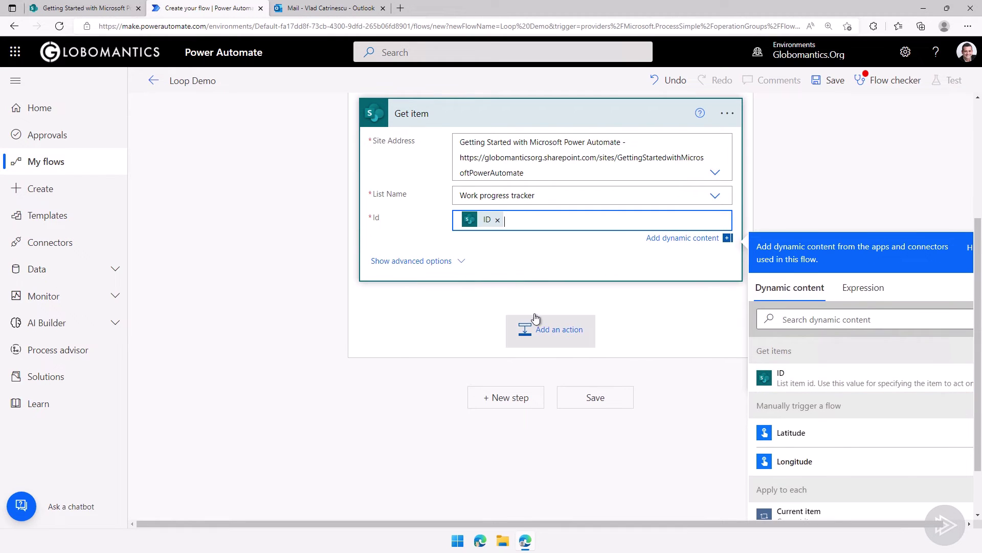
pyautogui.click(479, 309)
# Add a Condition inside the loop after the Get item action
pyautogui.click(527, 438)
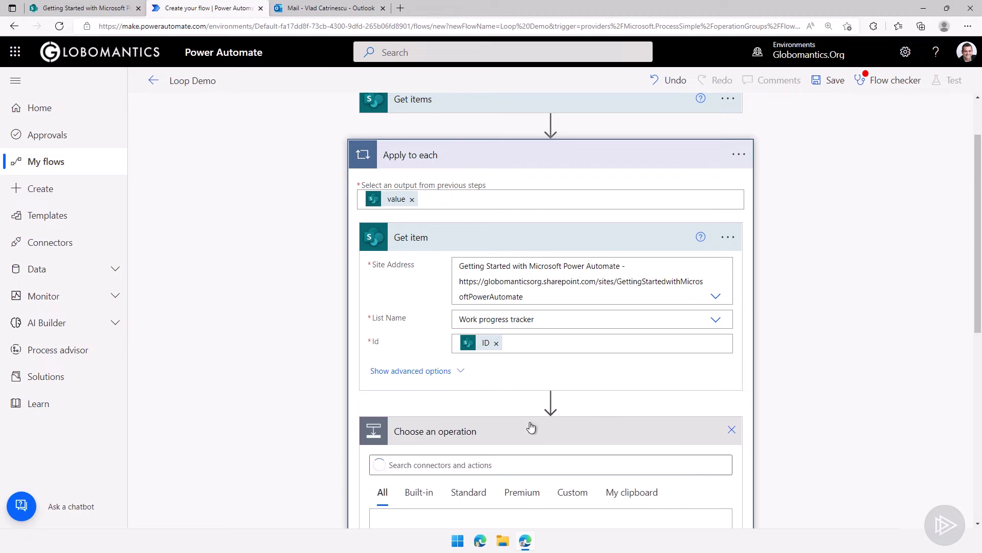
pyautogui.click(404, 445)
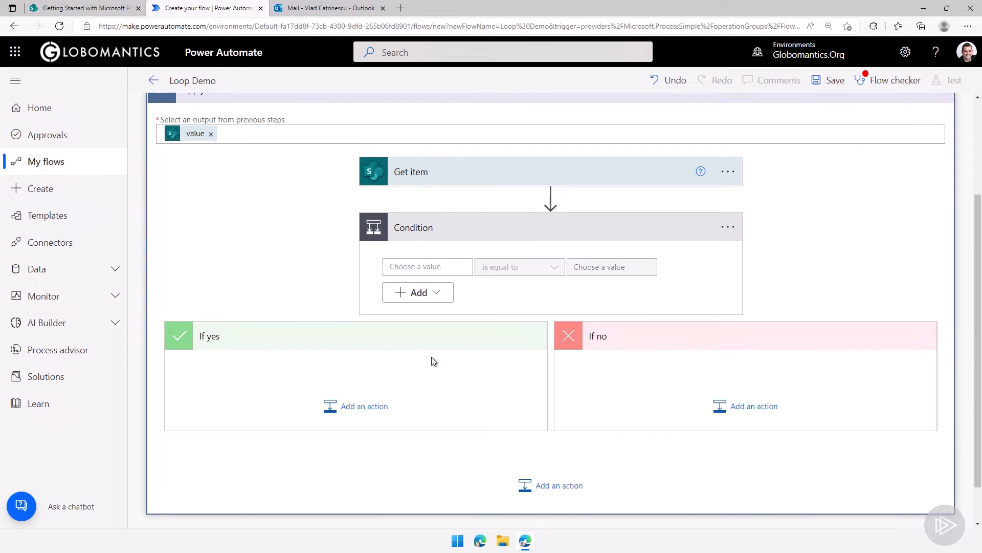
pyautogui.click(456, 268)
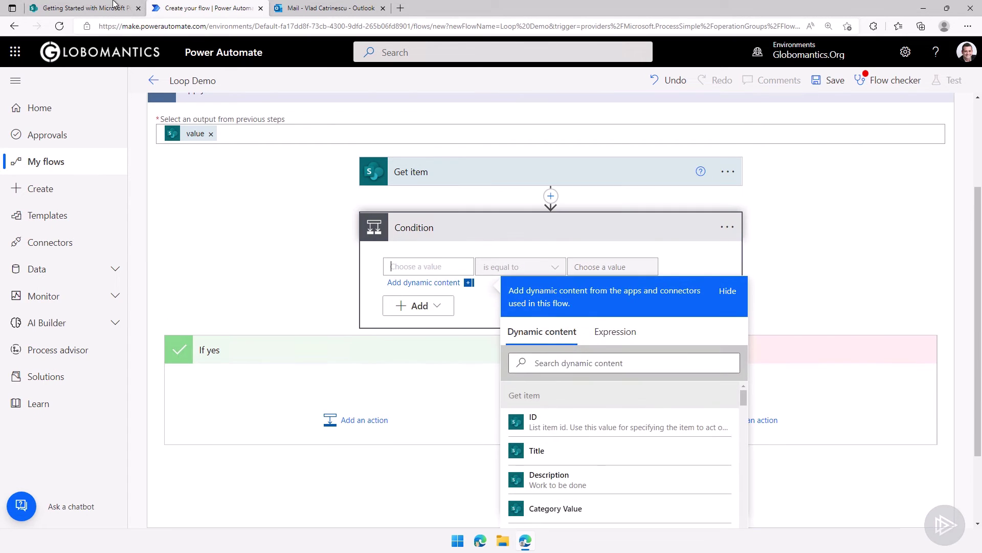
pyautogui.hotkey('ctrl', 'shift', 'Tab')
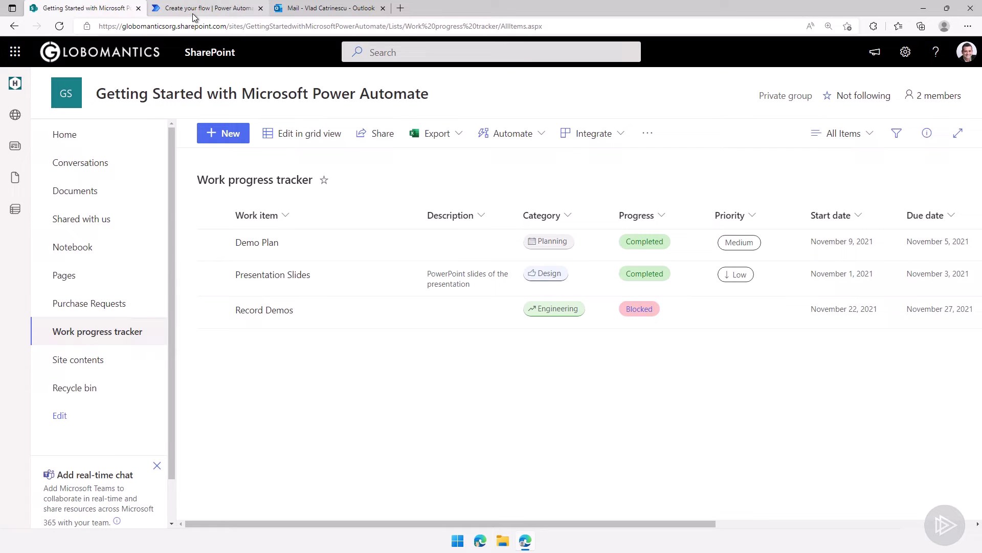
pyautogui.click(192, 15)
pyautogui.scroll(-2, 609, 461)
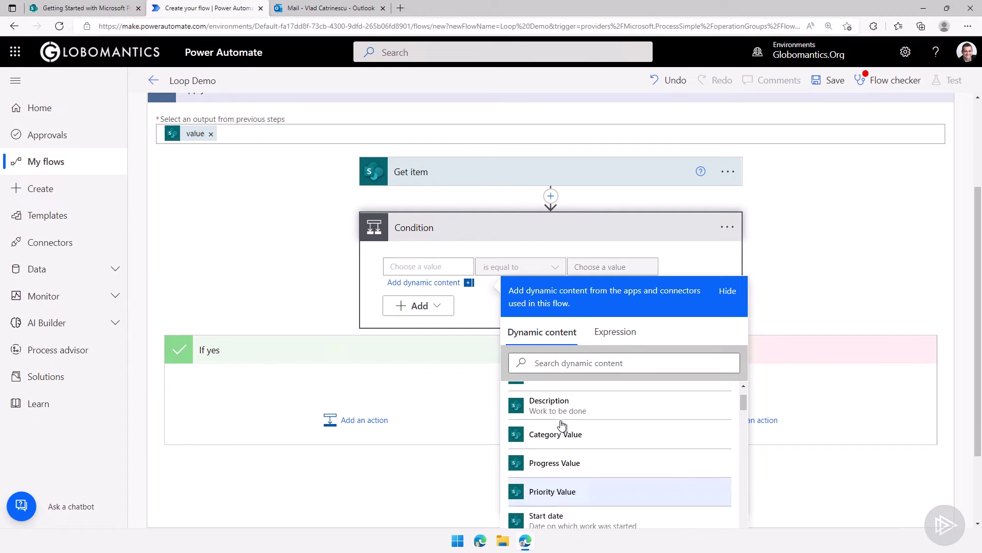
# Set the condition to Priority Value is equal to High
pyautogui.click(566, 354)
pyautogui.write('pri')
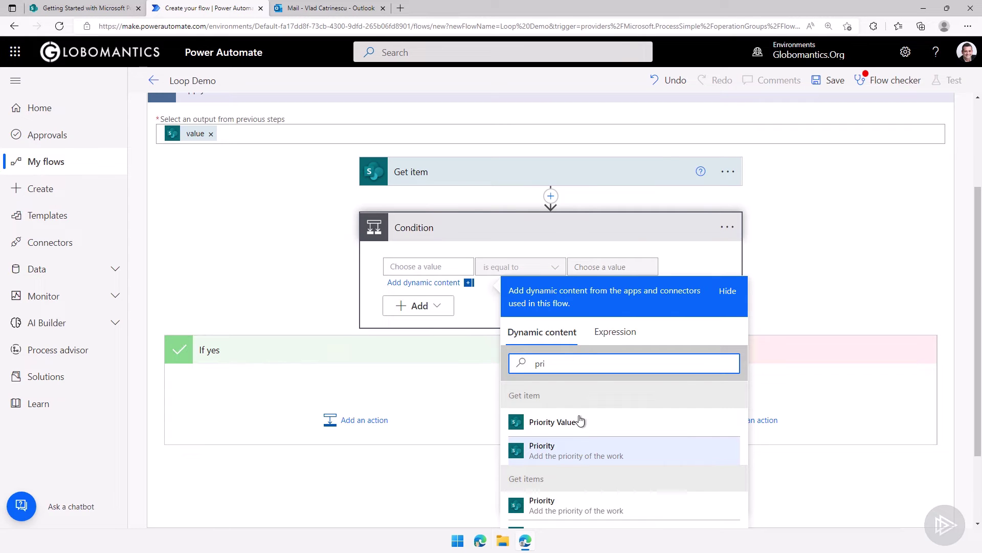
pyautogui.click(578, 418)
pyautogui.click(577, 265)
pyautogui.write('Hi')
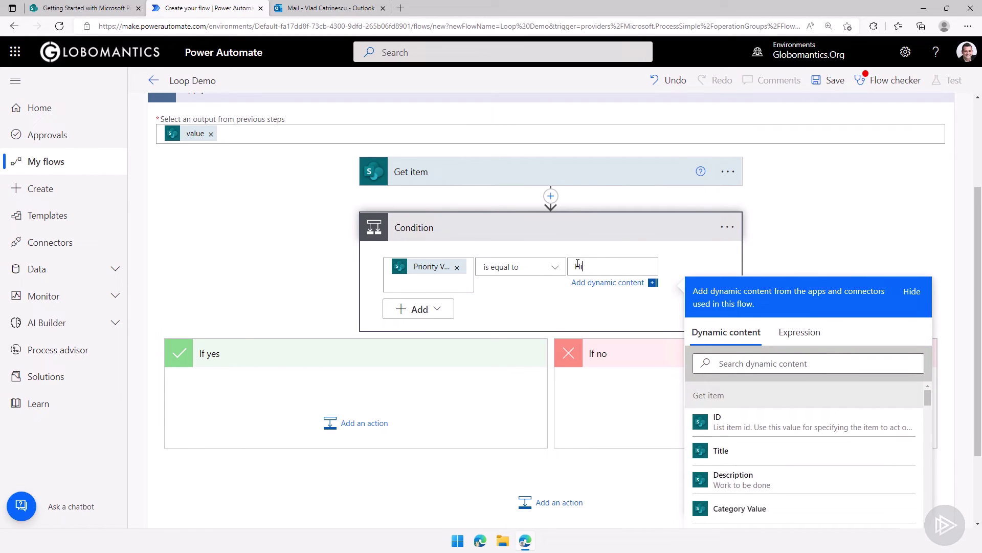
pyautogui.write('gh')
pyautogui.click(303, 335)
# Add a Send an email (V2) action to the If yes branch
pyautogui.click(346, 359)
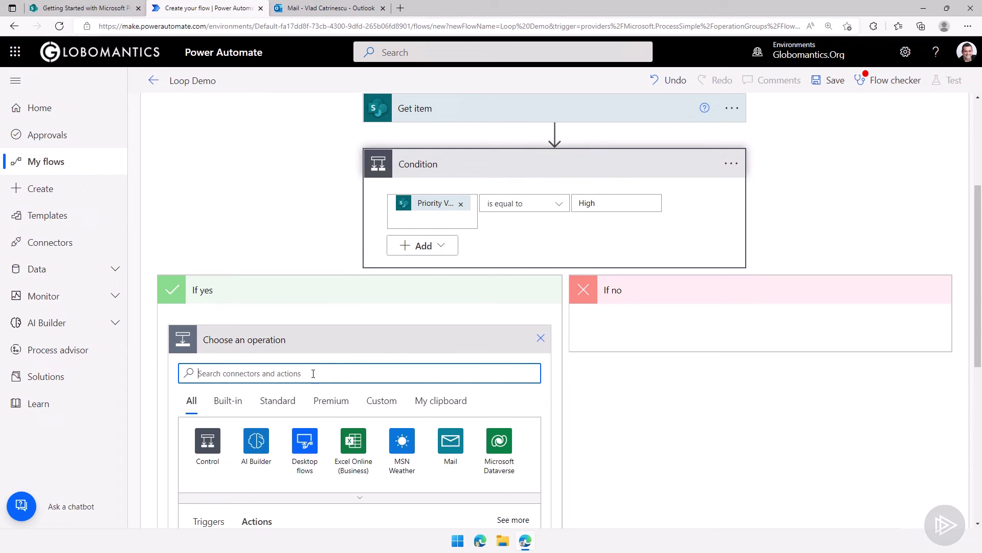
pyautogui.scroll(-4, 256, 368)
pyautogui.write('sen')
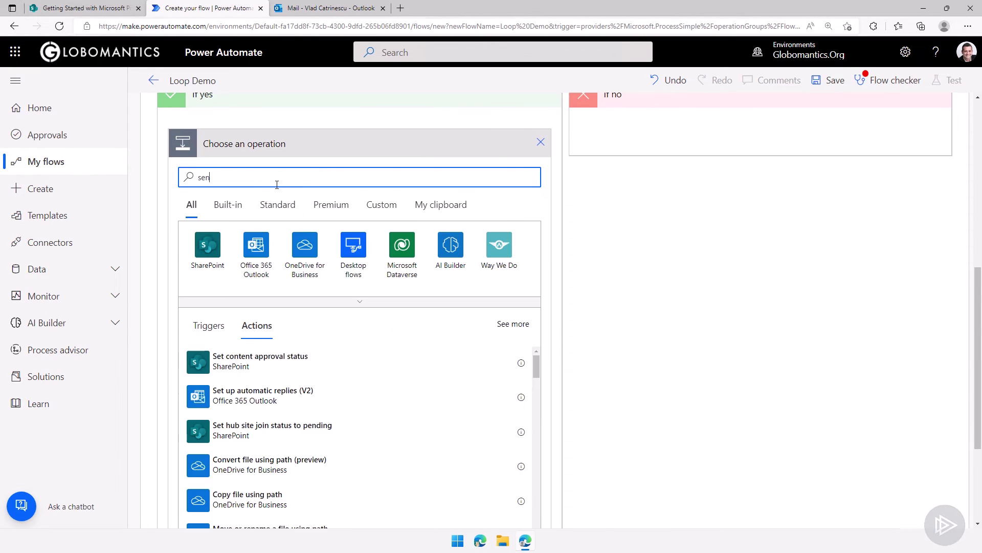
pyautogui.write('d email')
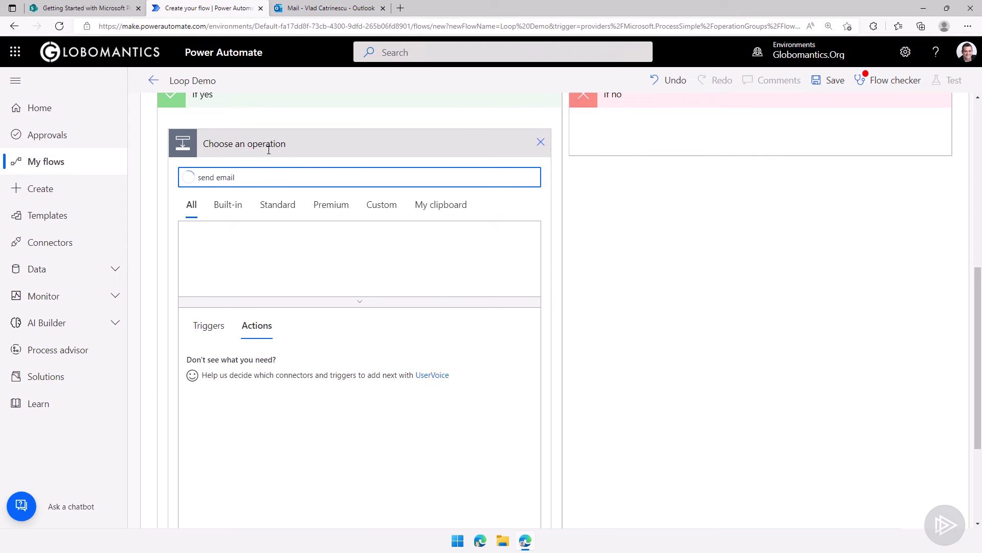
pyautogui.click(267, 404)
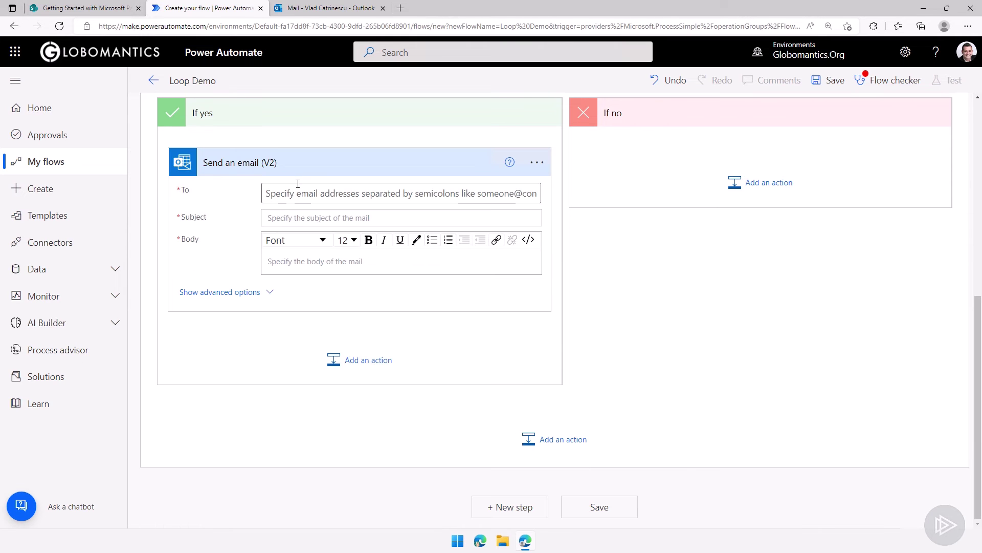
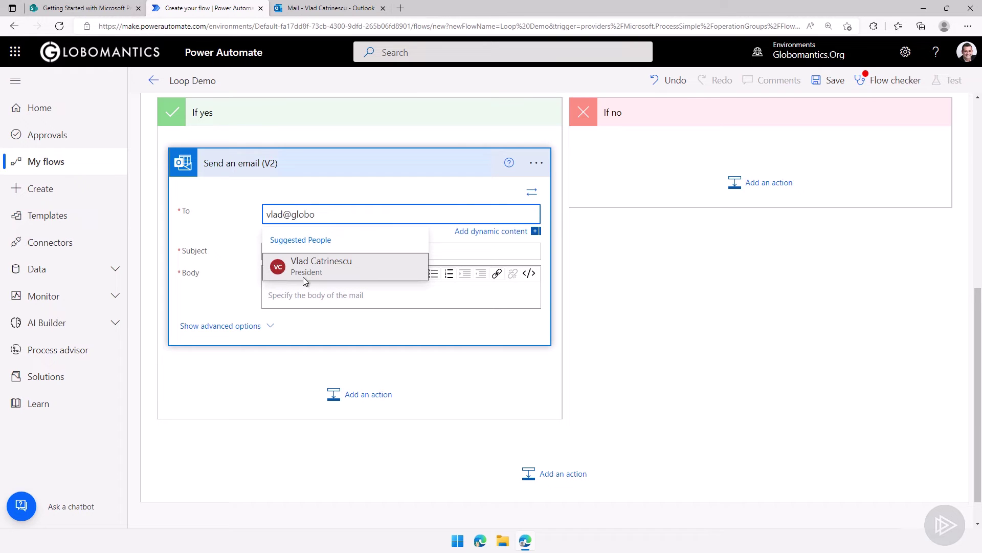
# Address the email to the chosen recipient, subject 'High Priority:' + Title, body Description, then save
pyautogui.click(314, 266)
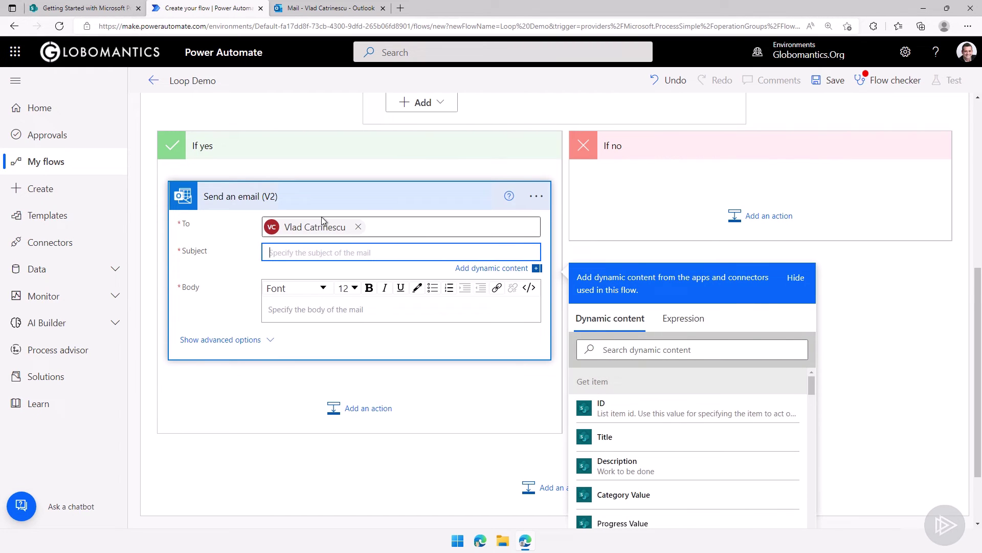
pyautogui.write('High Priority:')
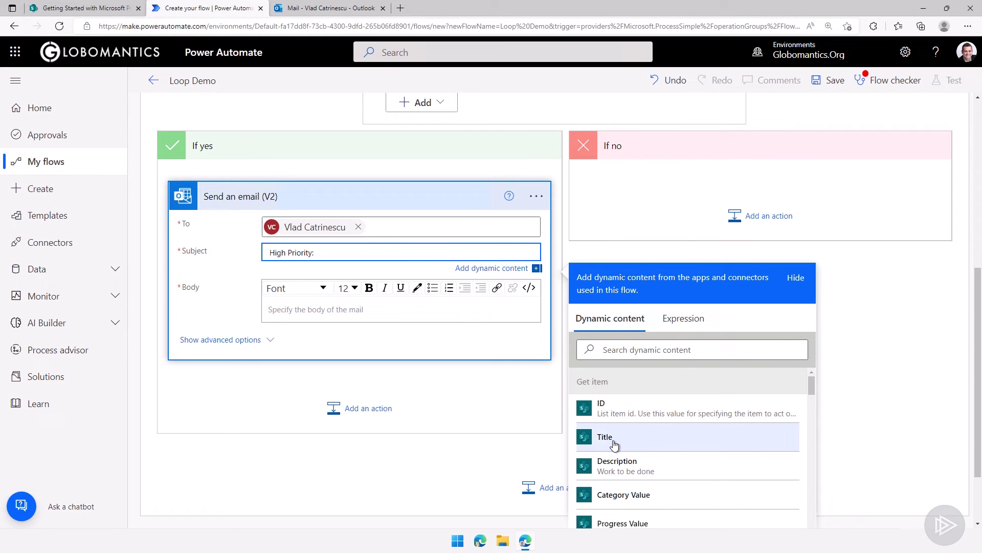
pyautogui.click(604, 435)
pyautogui.click(320, 321)
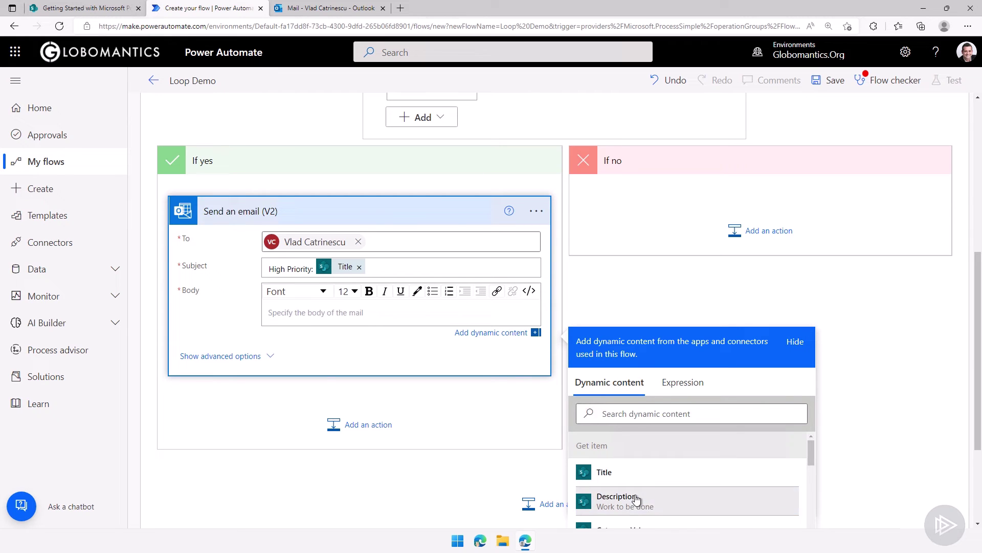
pyautogui.click(640, 500)
pyautogui.click(819, 80)
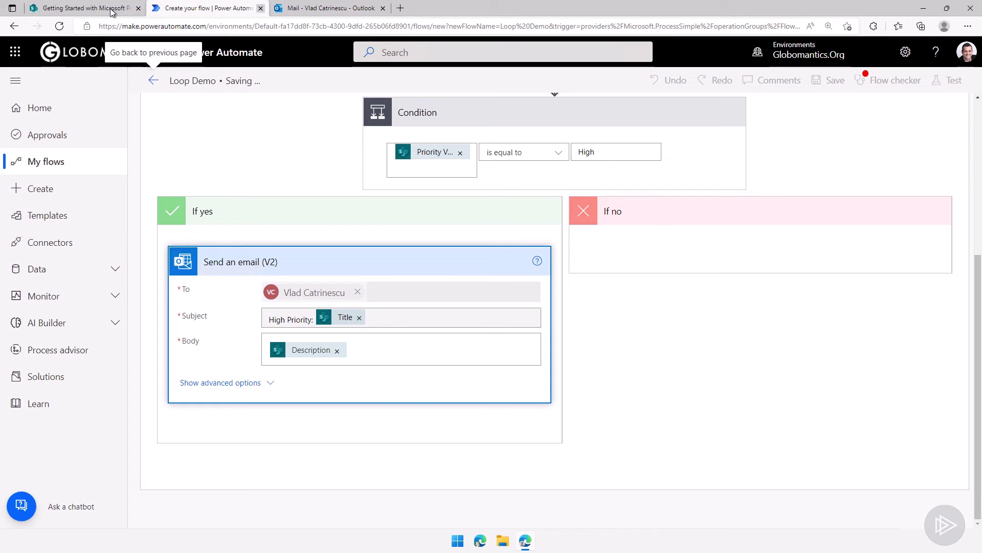
# Change the Presentation Slides item's priority from Low to High in the SharePoint list
pyautogui.click(53, 10)
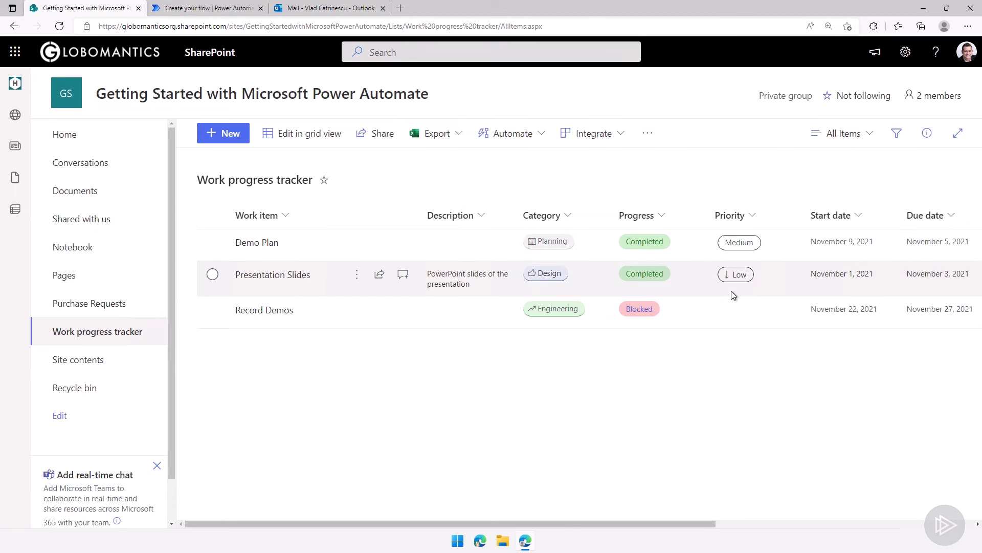
pyautogui.doubleClick(734, 288)
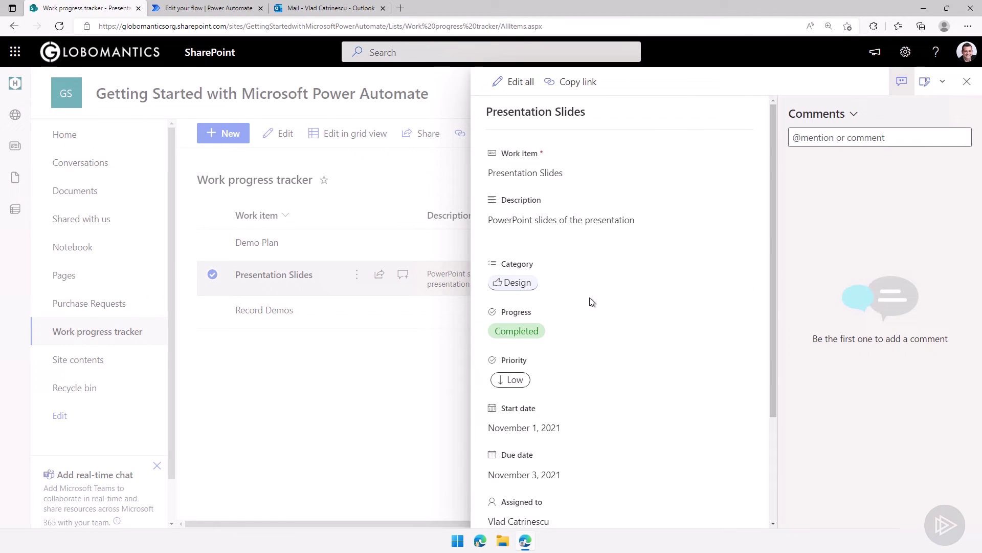
pyautogui.click(548, 376)
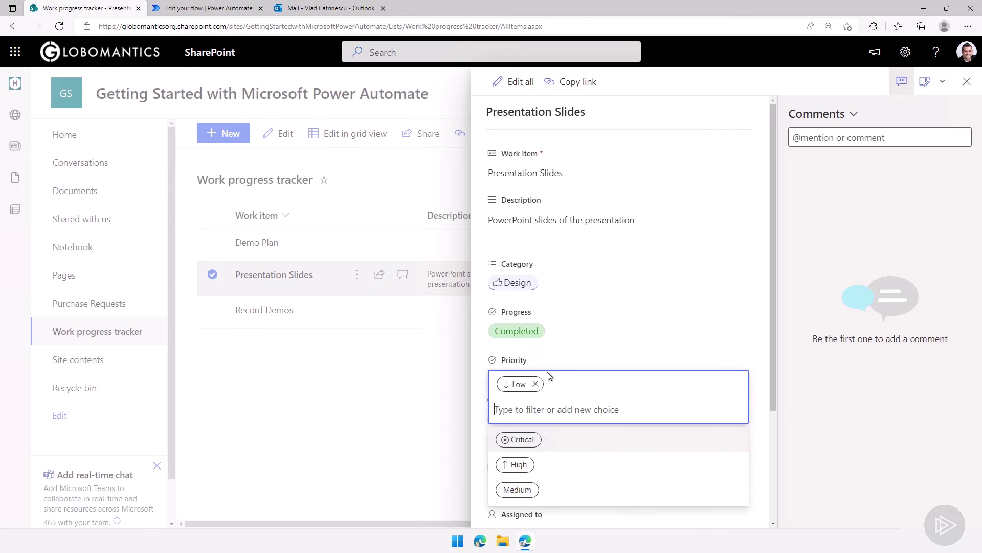
pyautogui.click(535, 380)
pyautogui.click(537, 386)
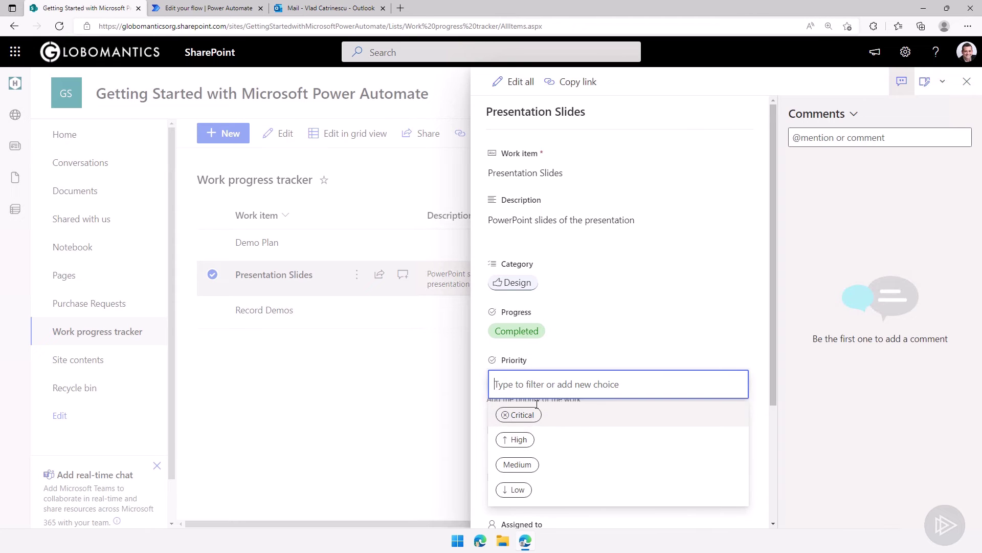
pyautogui.click(517, 441)
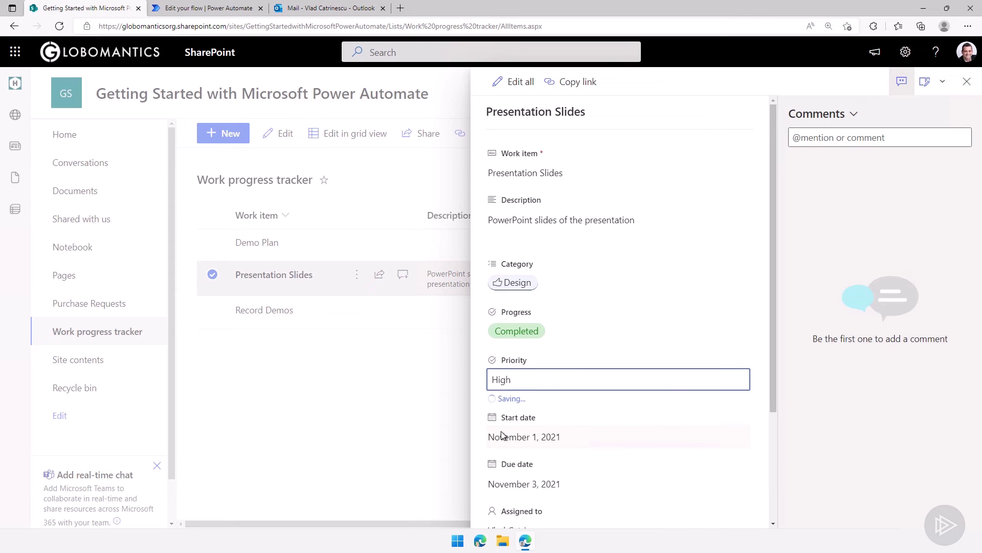
pyautogui.click(406, 406)
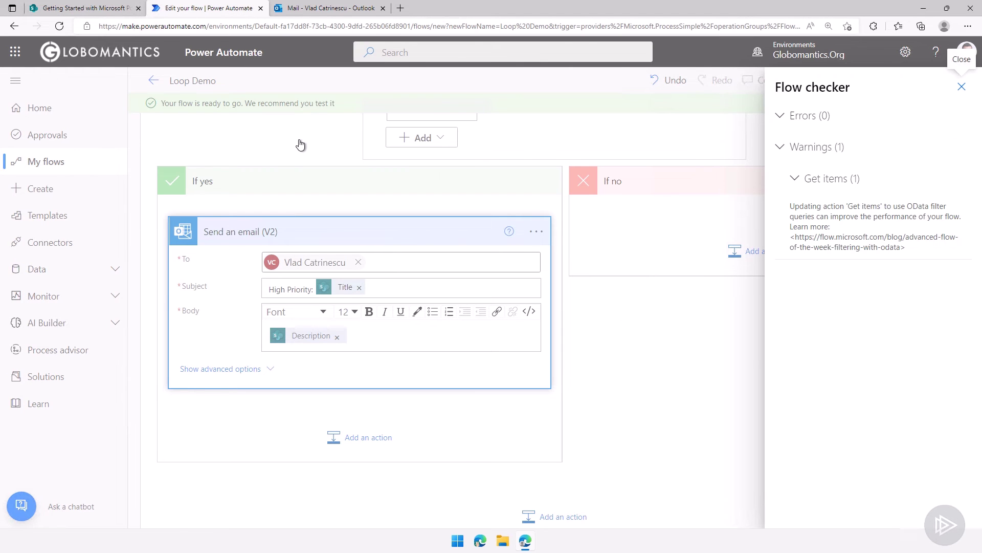
# Close the flow checker, go back to Loop Demo's details page, and run it manually
pyautogui.click(300, 145)
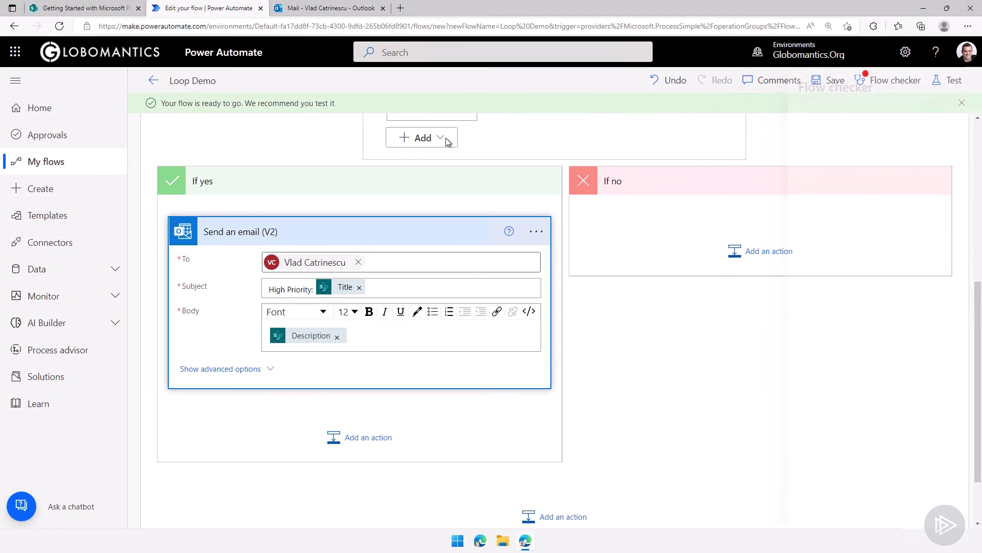
pyautogui.click(158, 85)
pyautogui.click(367, 96)
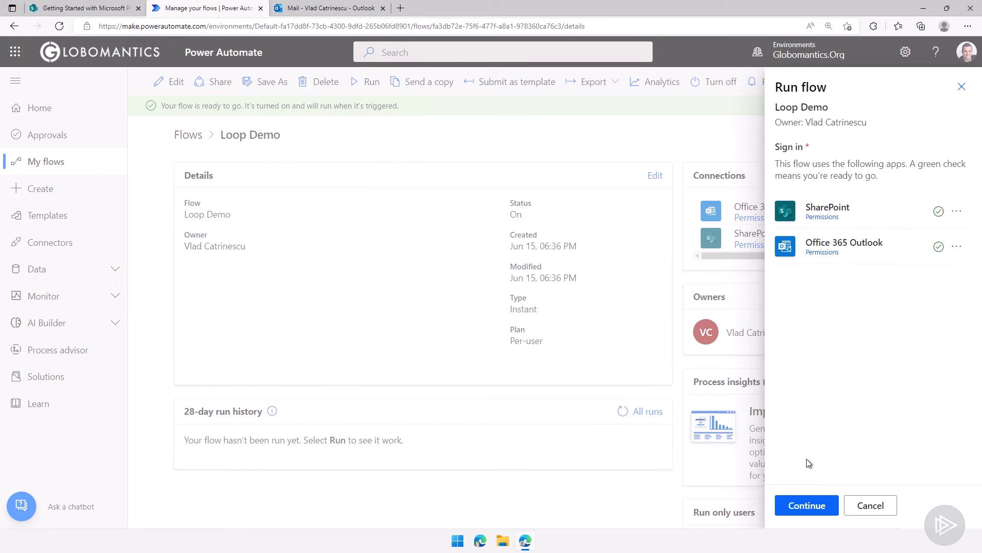
pyautogui.click(802, 505)
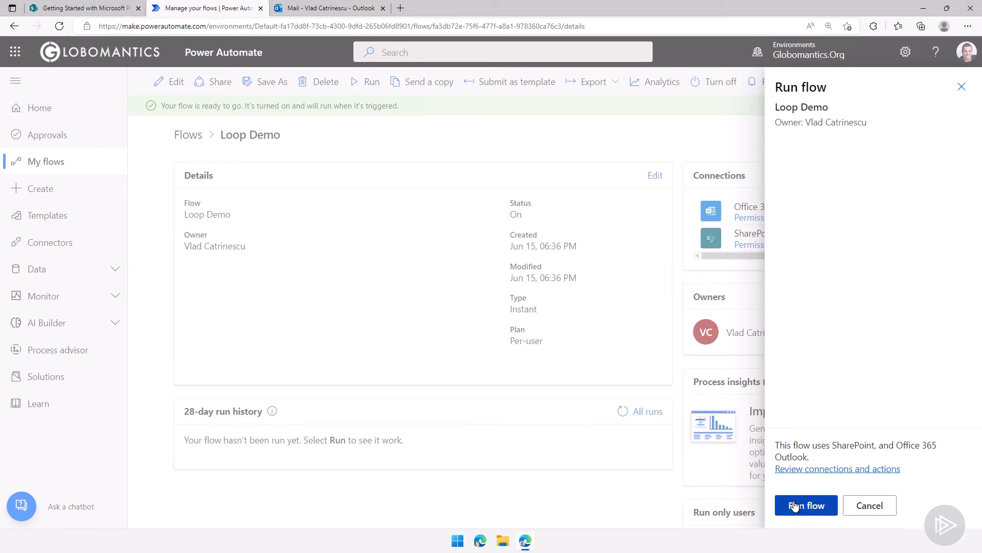
pyautogui.click(795, 505)
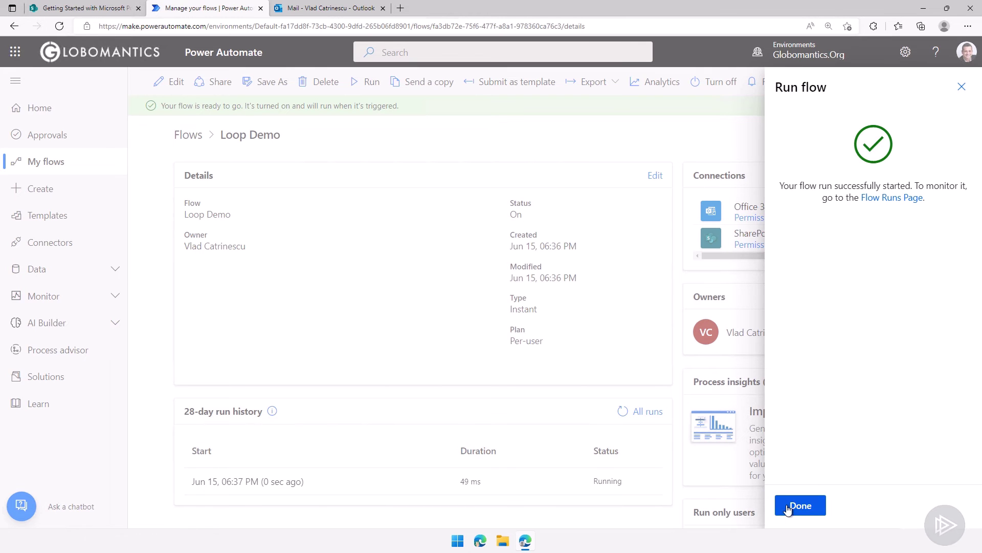
pyautogui.click(787, 508)
# Open the new run's details, then read the High Priority: Presentation Slides email in Outlook
pyautogui.click(263, 481)
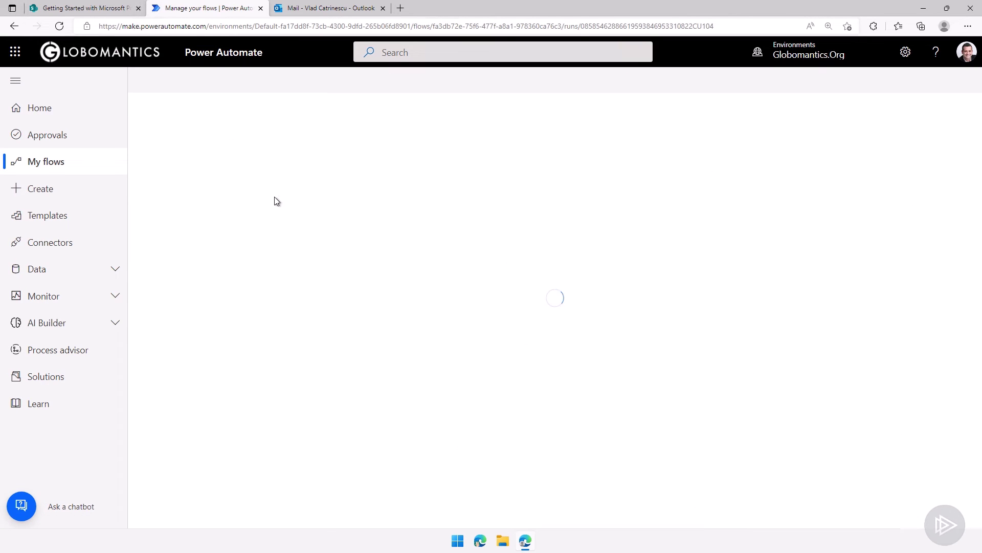
pyautogui.click(304, 10)
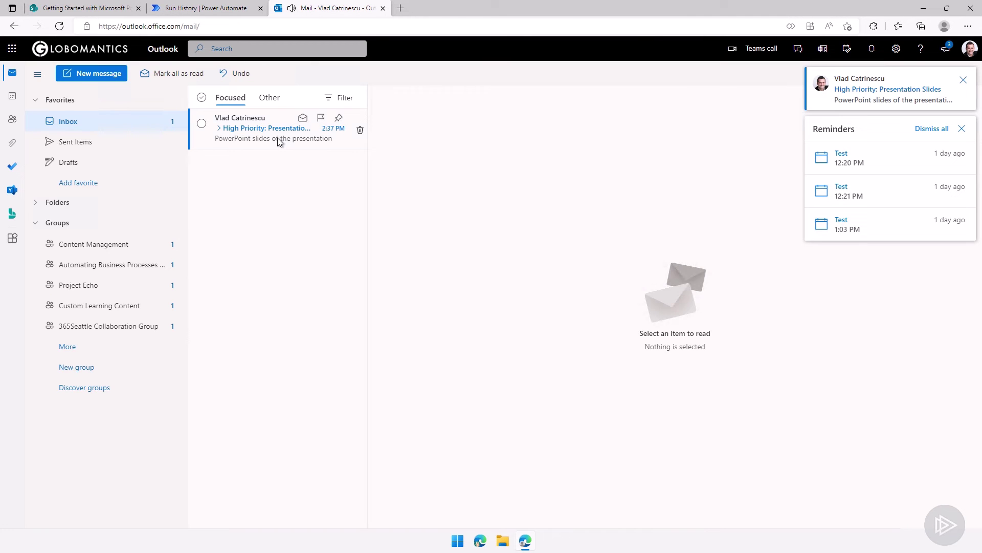
pyautogui.click(279, 139)
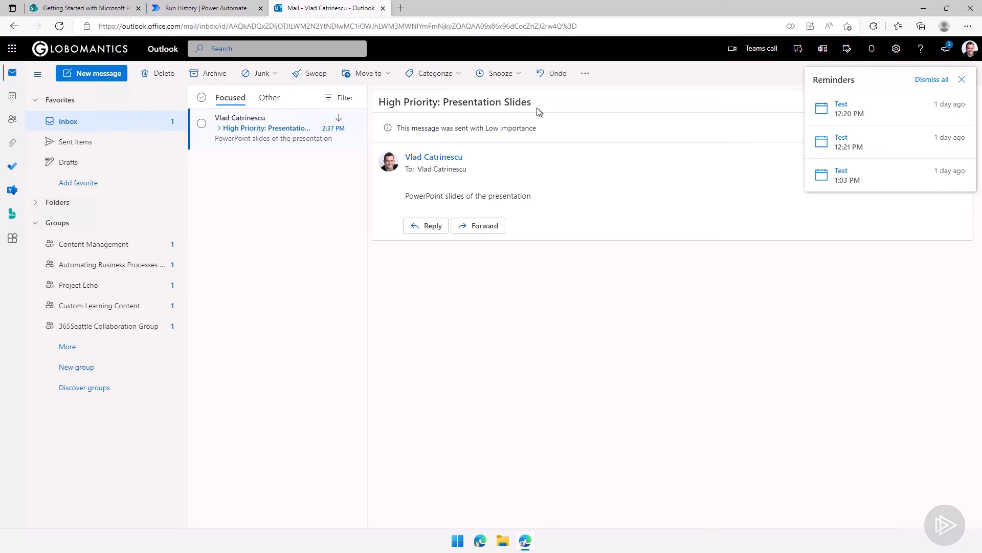
pyautogui.click(104, 9)
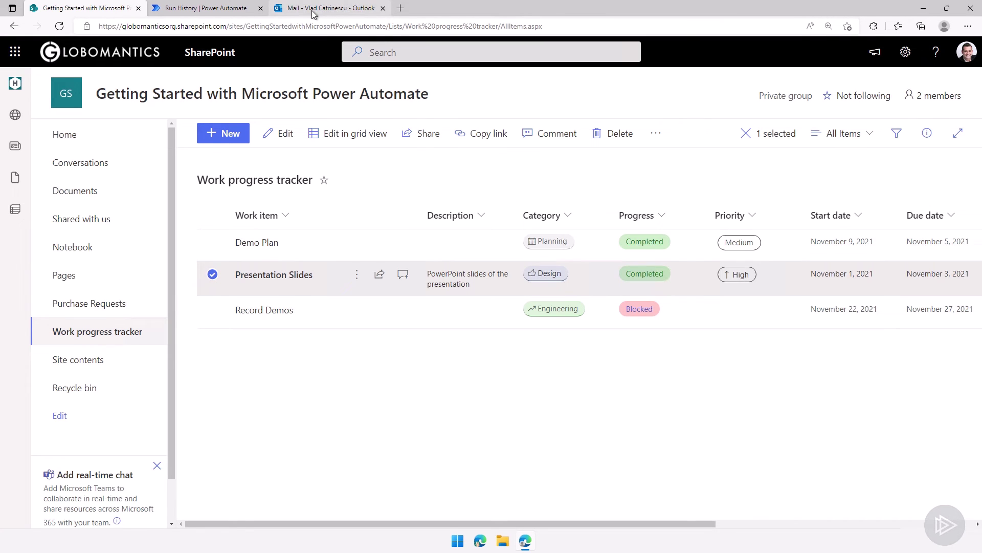
pyautogui.click(327, 8)
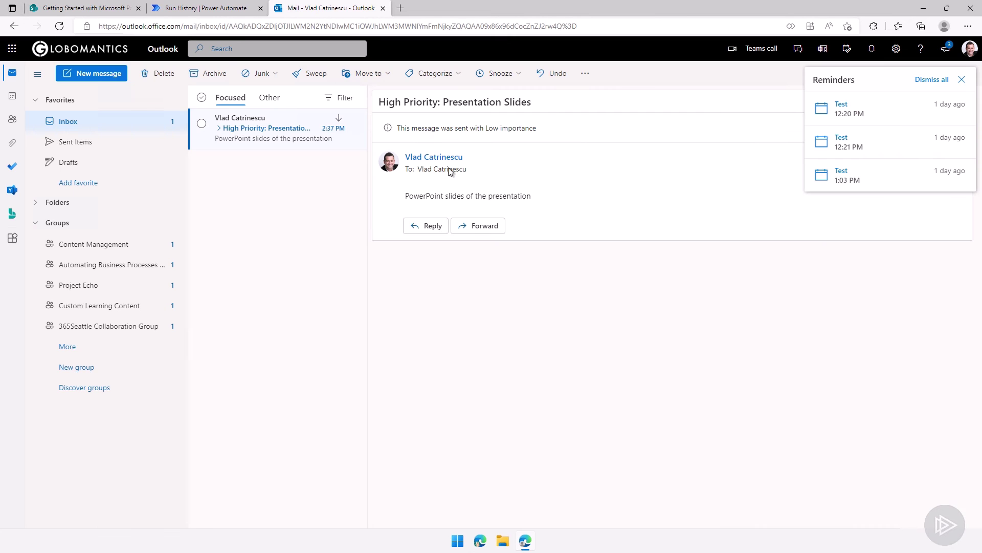
# Return from the mail to the run and expand Get items and the Apply to each loop
pyautogui.click(384, 8)
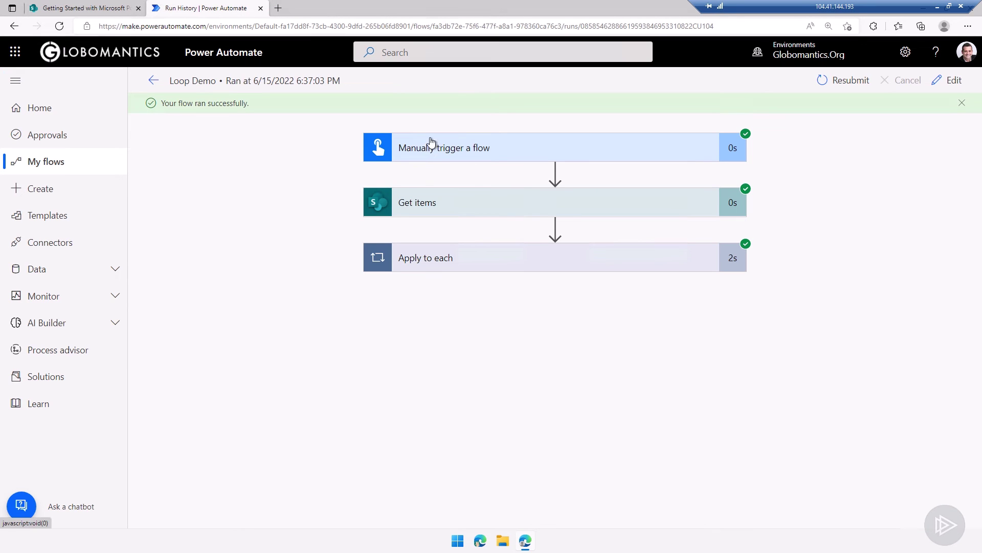
pyautogui.click(439, 202)
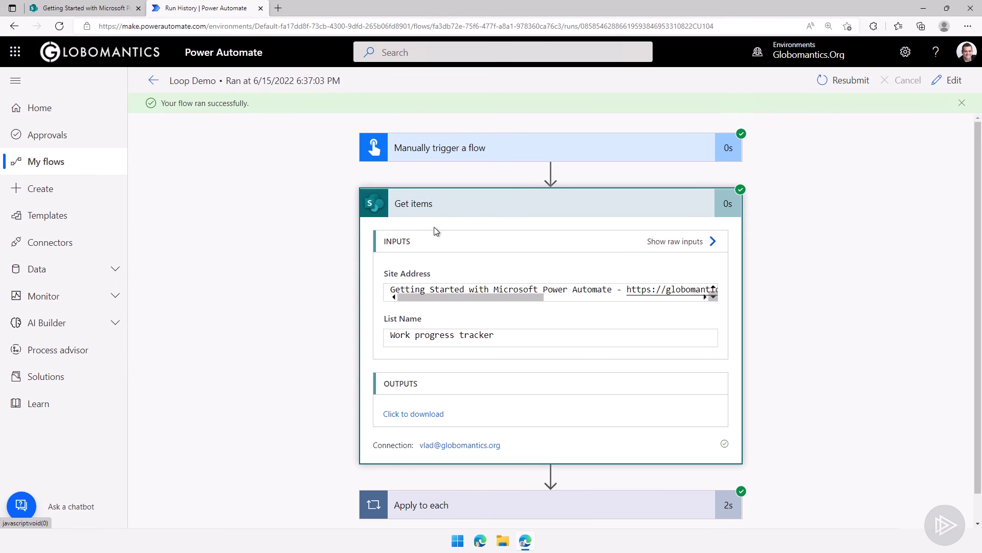
pyautogui.click(421, 474)
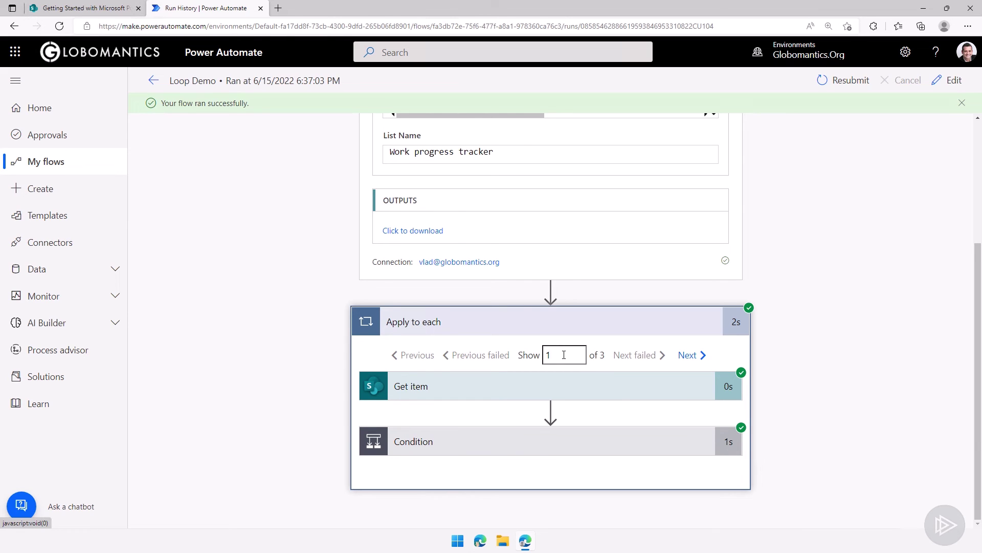
# Inspect iteration 1's Get item output, its true Condition result and the sent email's details
pyautogui.click(508, 386)
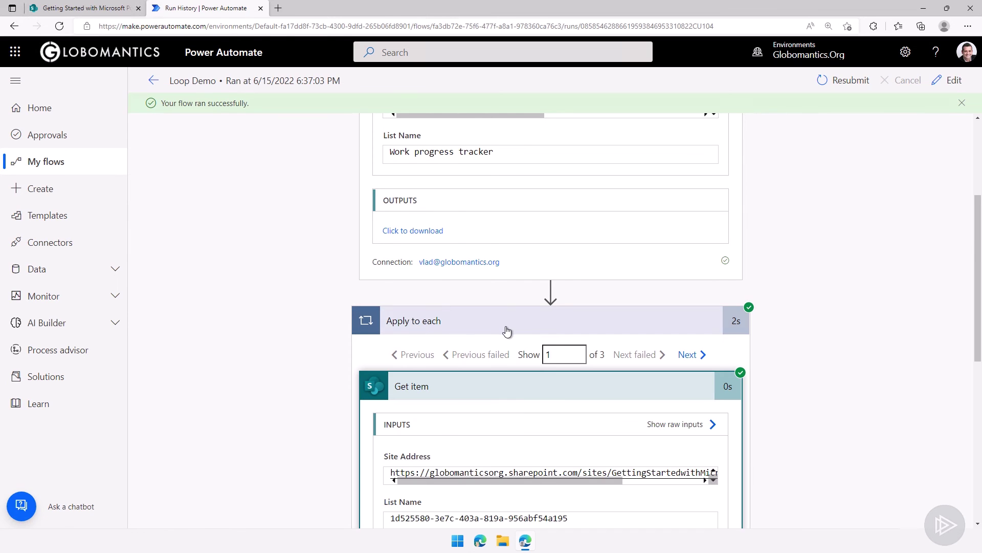
pyautogui.scroll(-10, 518, 339)
pyautogui.scroll(-3, 482, 409)
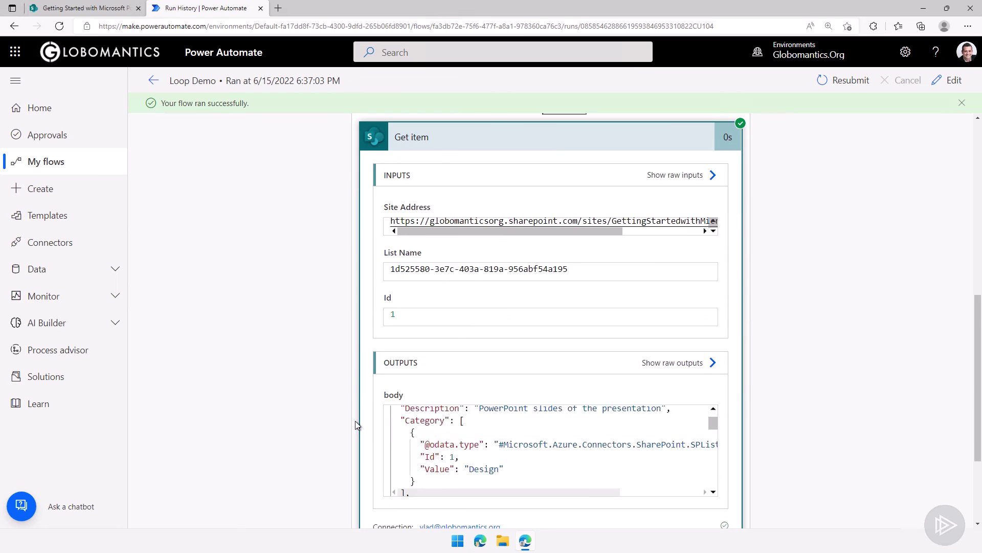
pyautogui.click(417, 460)
pyautogui.scroll(-3, 427, 410)
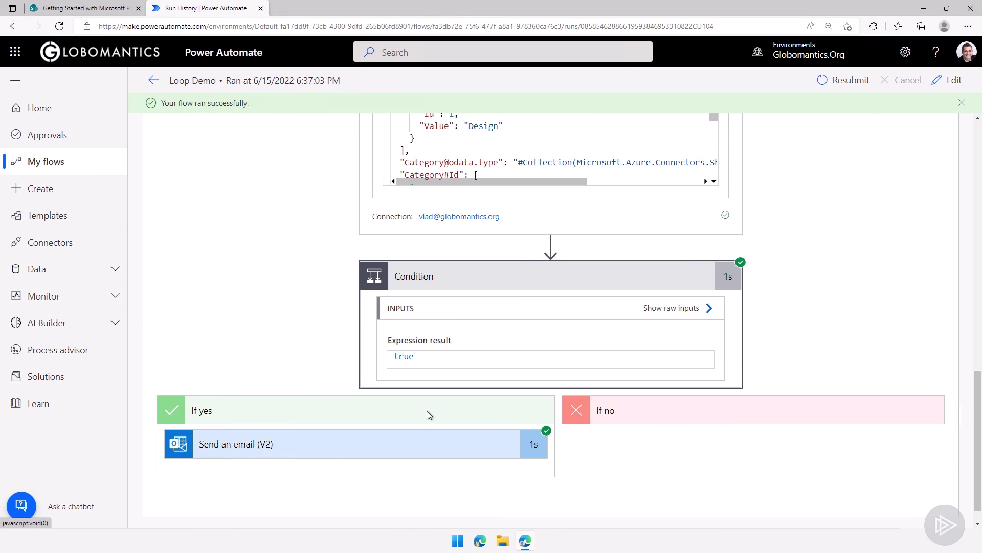
pyautogui.click(394, 444)
pyautogui.scroll(-5, 283, 361)
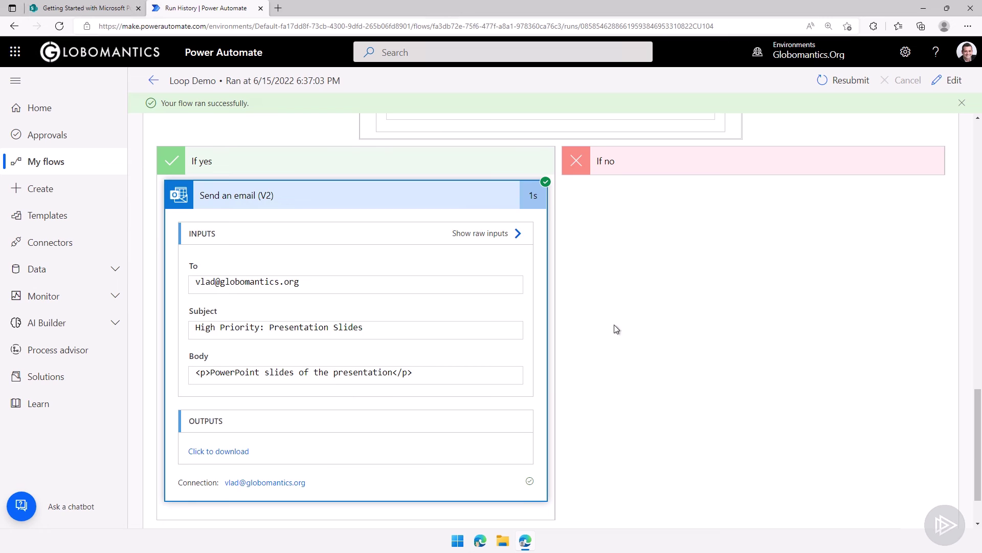
pyautogui.scroll(15, 685, 336)
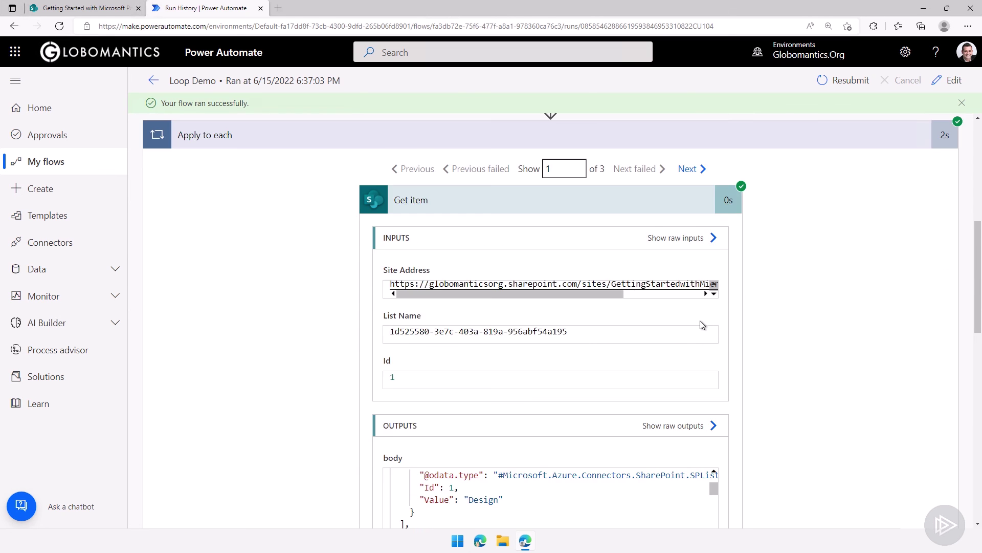
pyautogui.scroll(1, 703, 325)
# Switch to iteration 2 and check the Demo Plan item's Medium priority, false Condition and skipped email
pyautogui.click(685, 232)
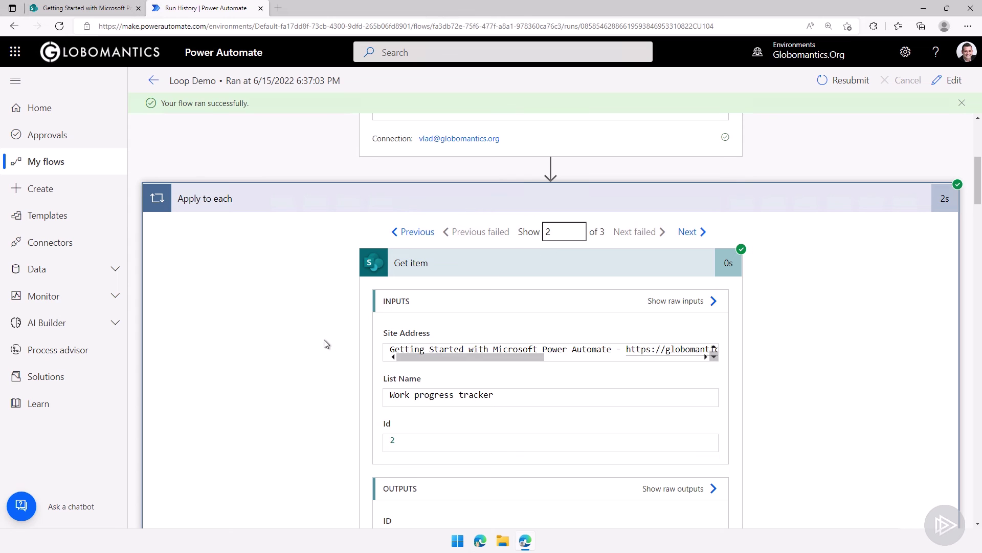
pyautogui.scroll(-7, 325, 345)
pyautogui.scroll(-15, 334, 327)
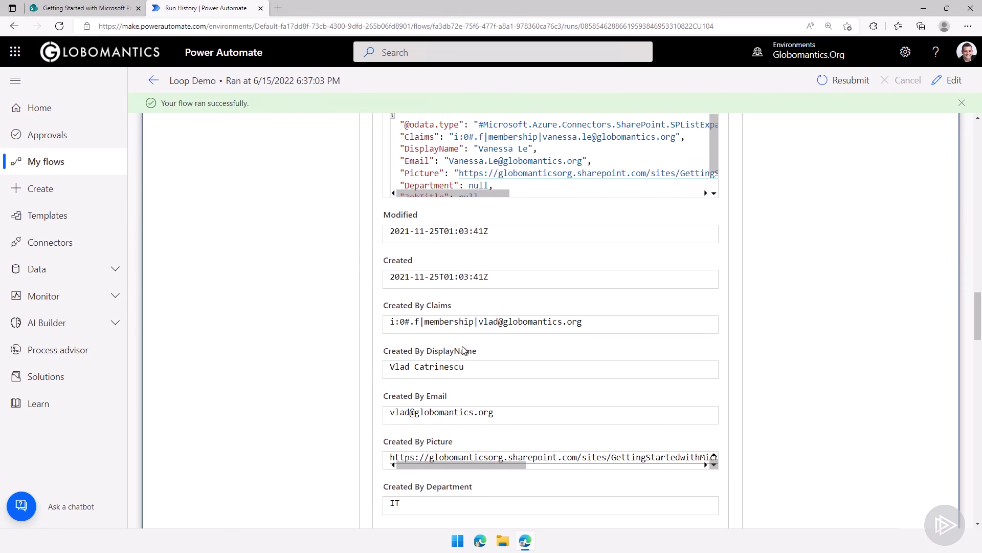
pyautogui.scroll(-15, 440, 351)
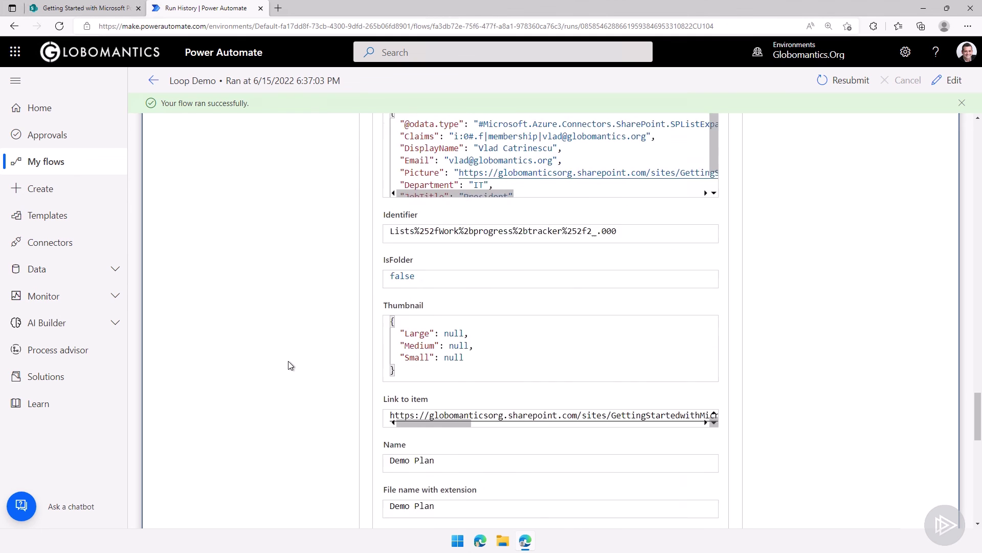
pyautogui.scroll(3, 420, 340)
pyautogui.scroll(3, 559, 289)
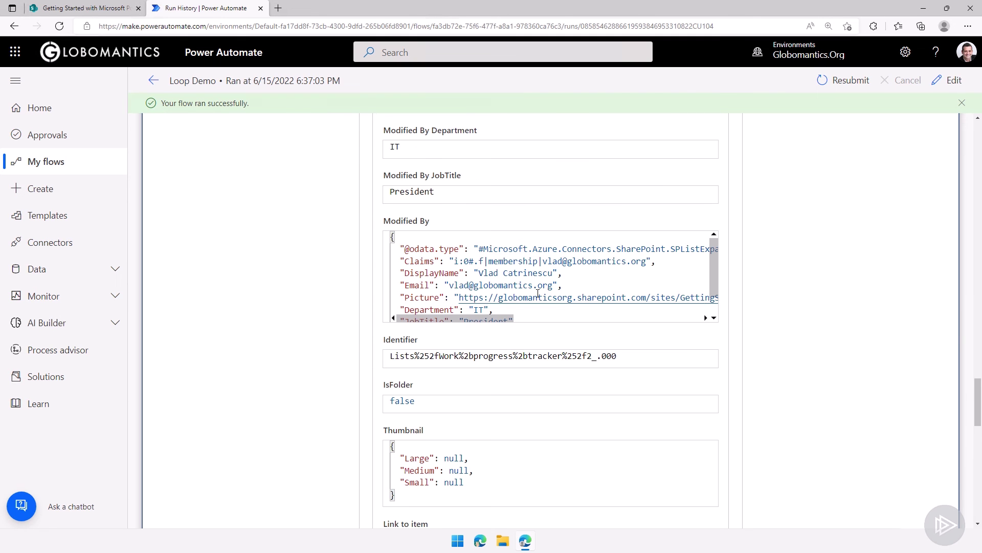
pyautogui.scroll(15, 801, 309)
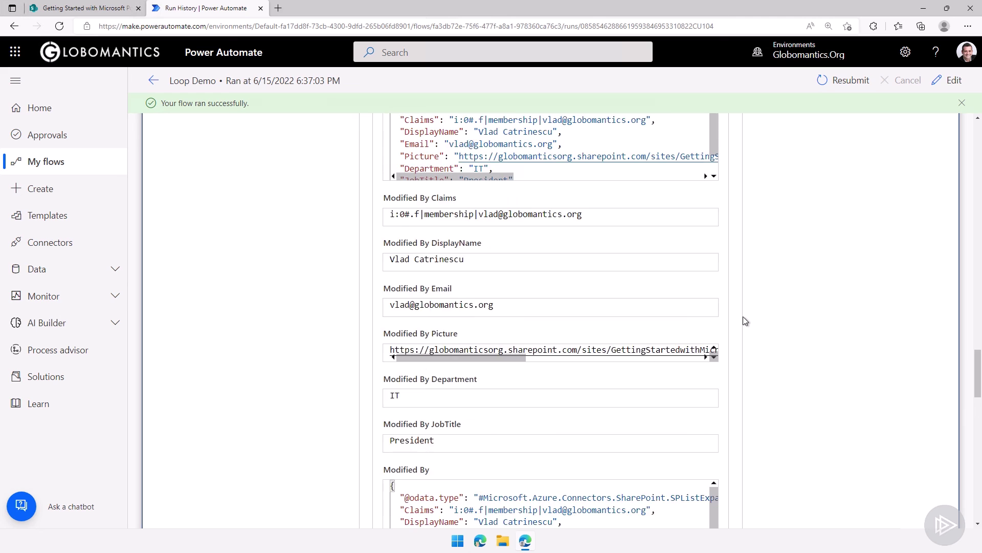
pyautogui.scroll(15, 542, 302)
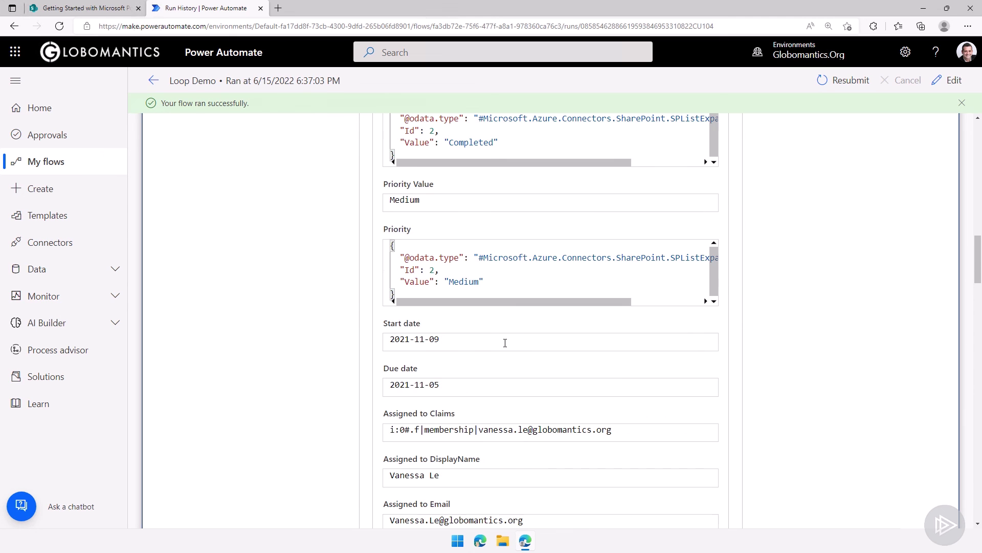
pyautogui.scroll(8, 883, 333)
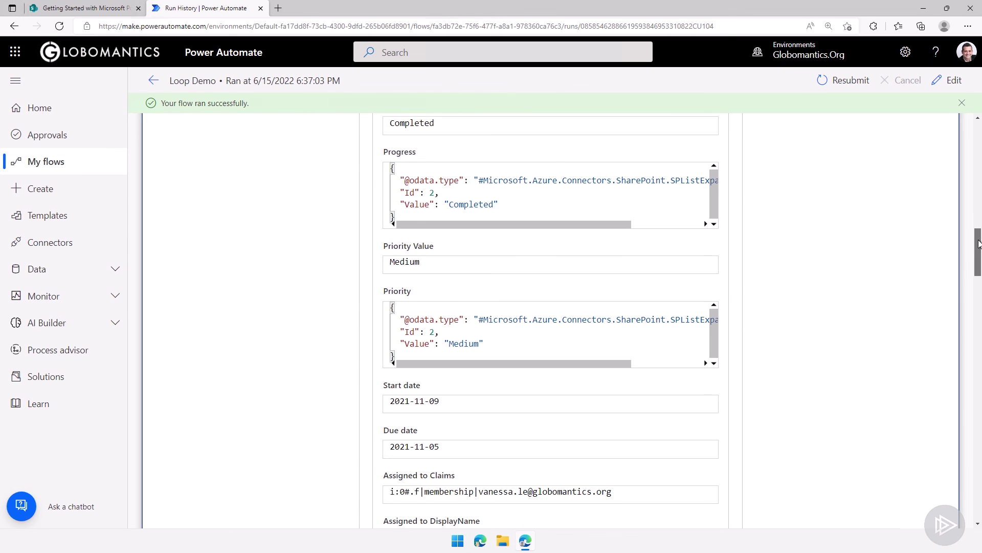
pyautogui.scroll(5, 963, 191)
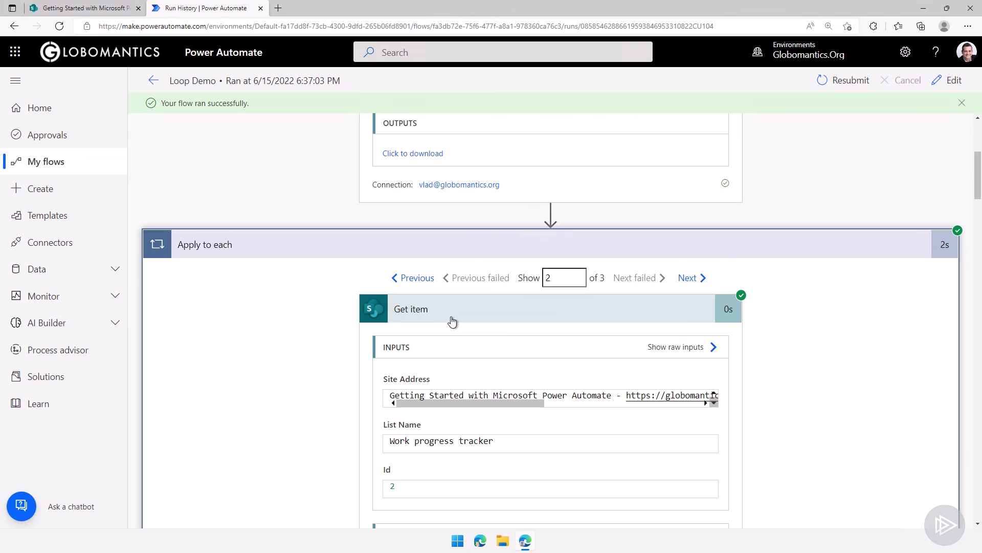
pyautogui.click(469, 314)
pyautogui.scroll(-4, 525, 396)
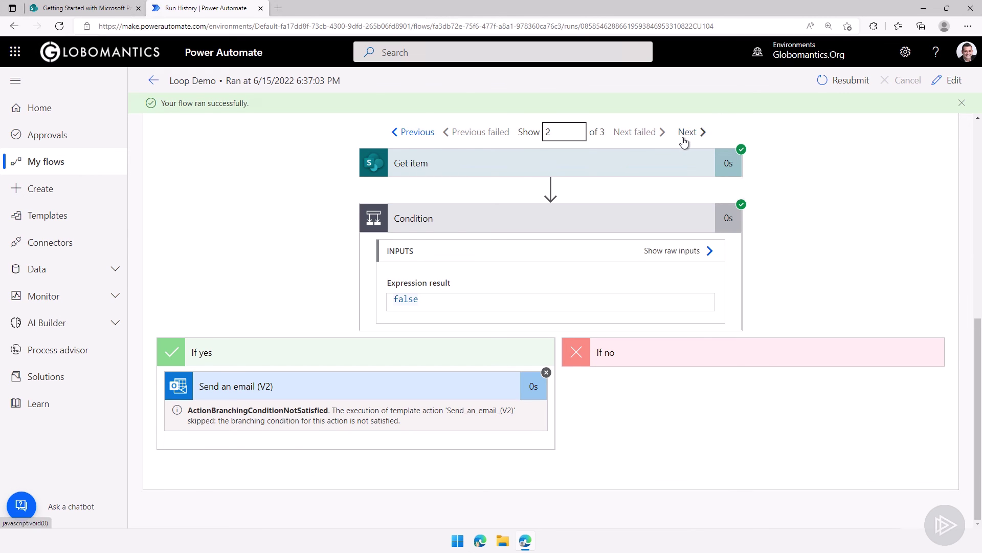
# Switch to iteration 3 of 3 and confirm its Condition is false with the email skipped
pyautogui.click(686, 132)
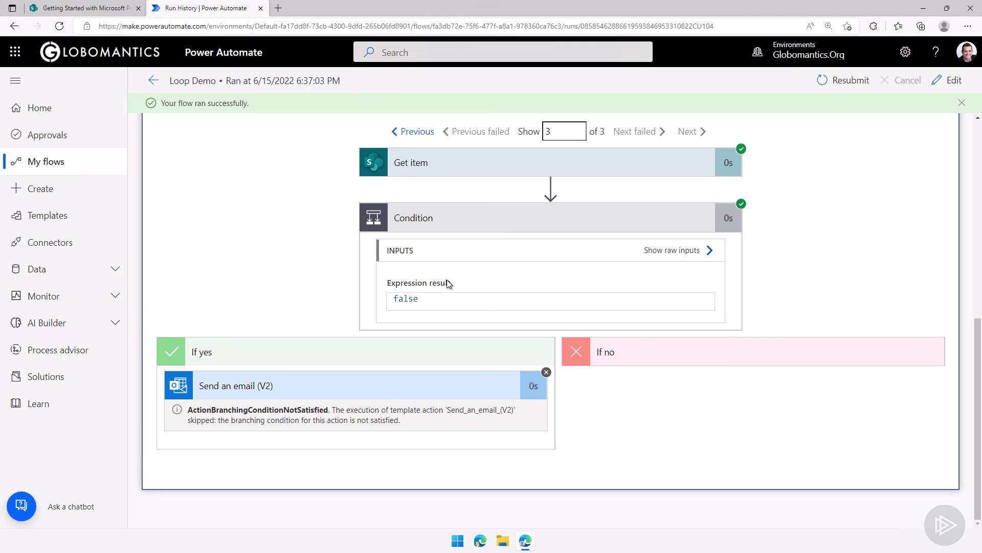
pyautogui.scroll(2, 449, 225)
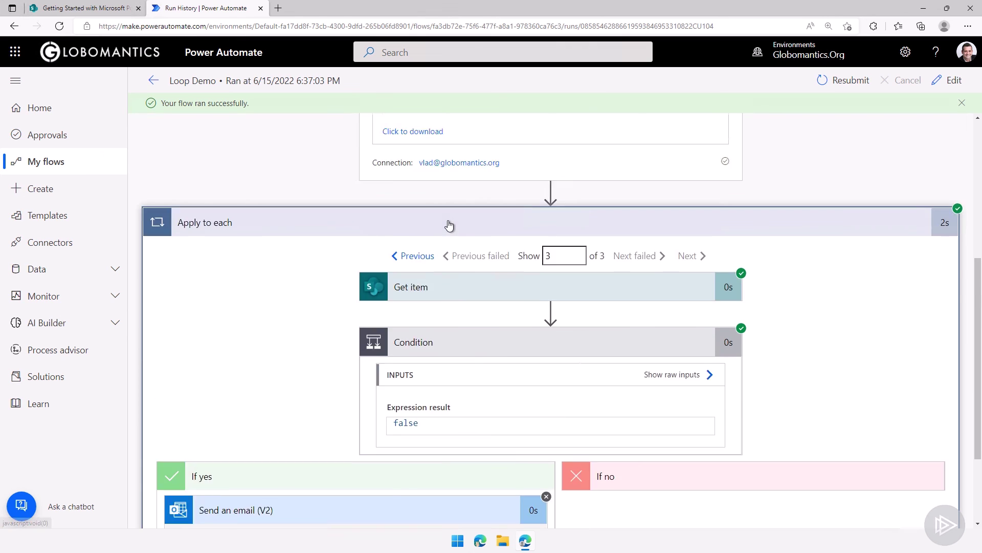
pyautogui.scroll(1, 449, 225)
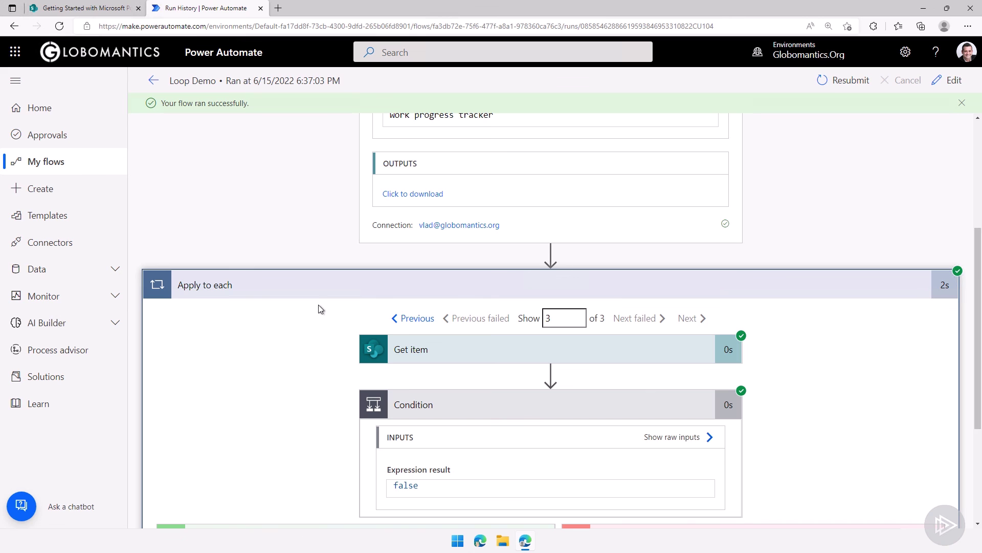
pyautogui.scroll(1, 315, 303)
pyautogui.scroll(3, 315, 287)
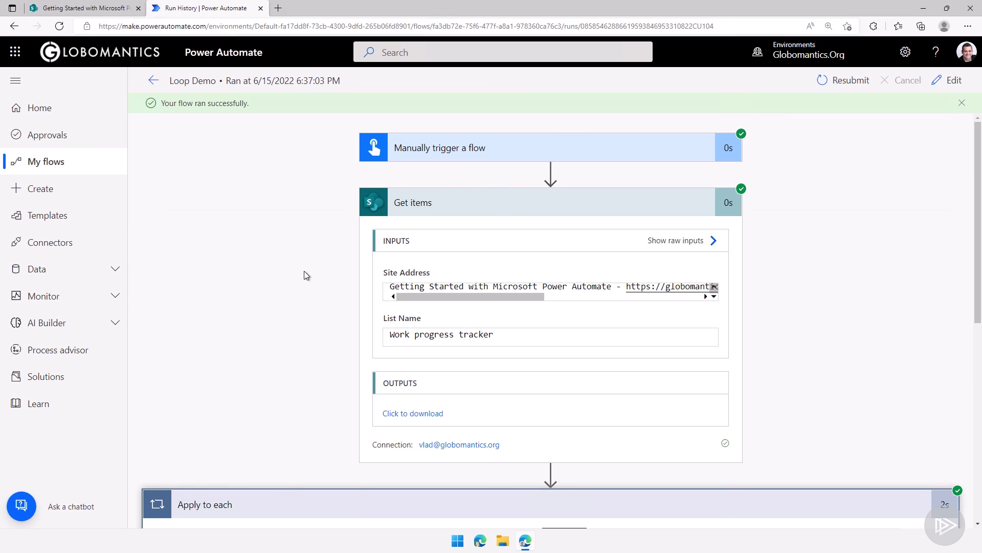
pyautogui.scroll(-7, 461, 320)
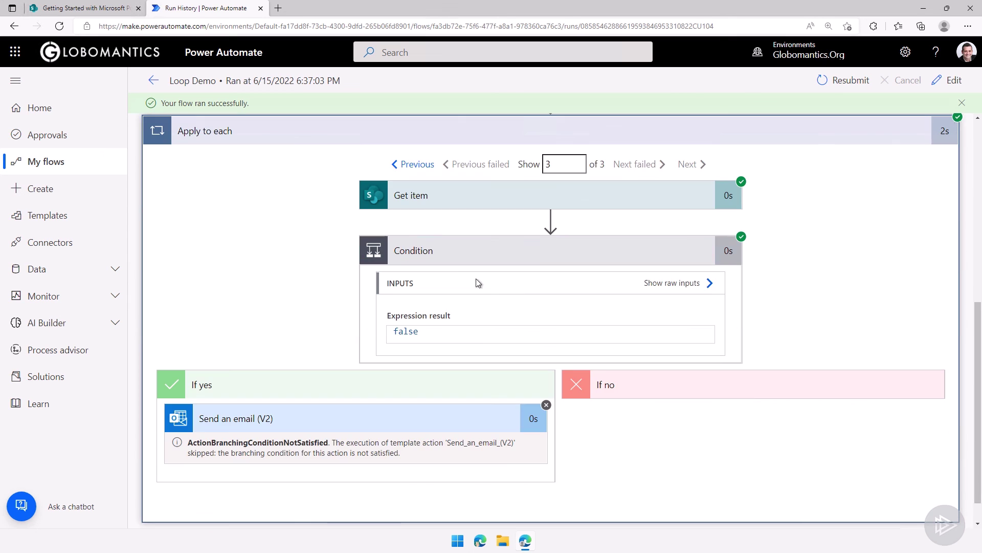